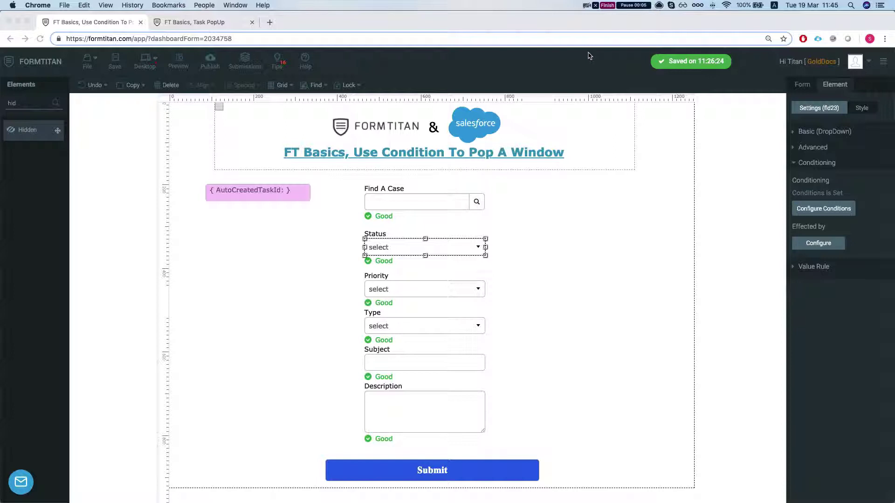
Inspect the Status field's condition, its results and the Salesforce action it triggers
left_click(591, 216)
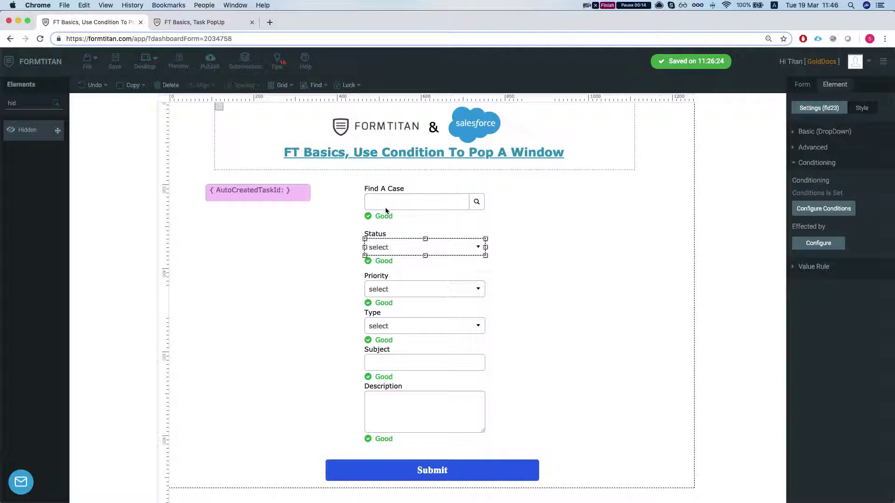
left_click(330, 240)
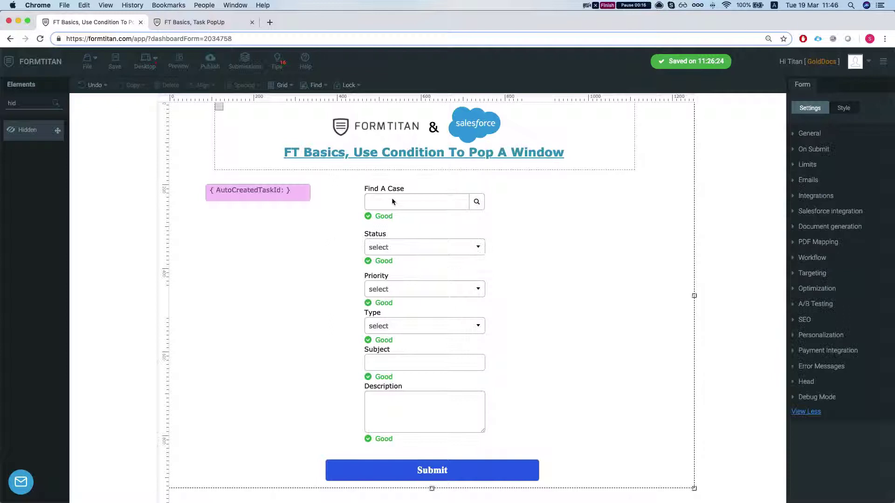
left_click(392, 250)
left_click(834, 213)
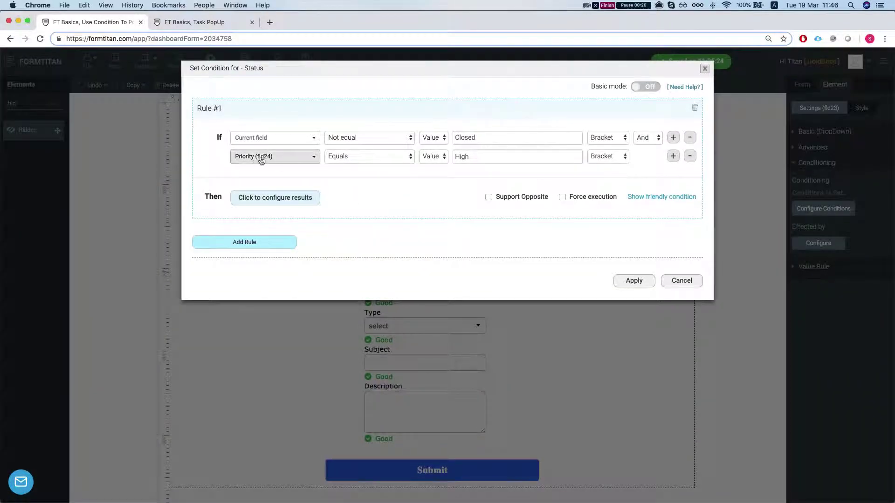
left_click(308, 200)
left_click(569, 181)
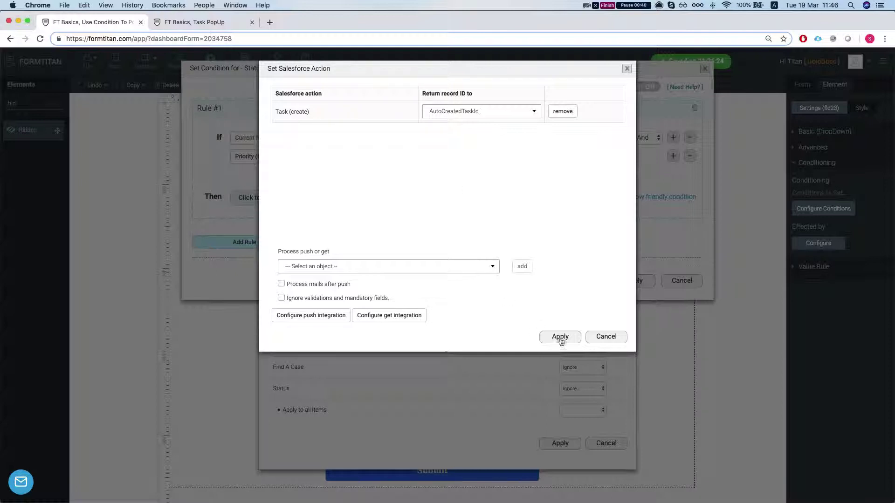
Close the Salesforce action, results and Status condition dialogs without changes
left_click(607, 336)
left_click(607, 444)
left_click(681, 281)
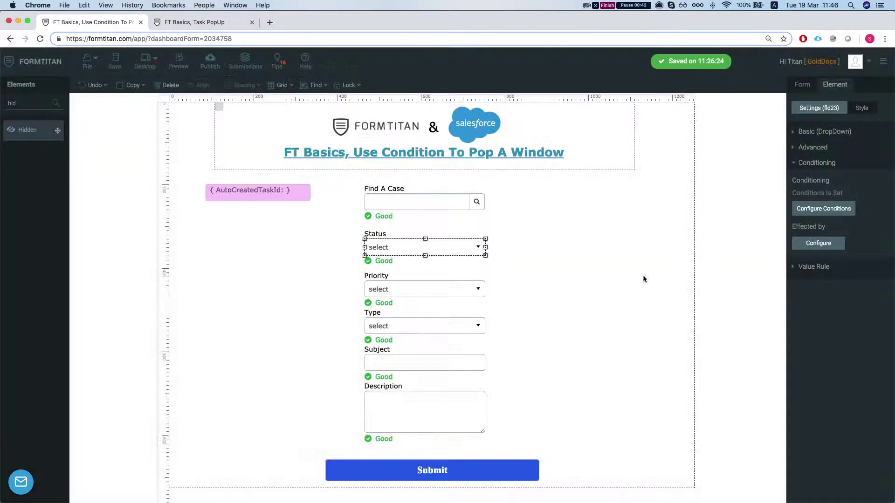
Check the AutoCreatedTaskId element, then switch to the FT Basics, Task PopUp form
left_click(312, 269)
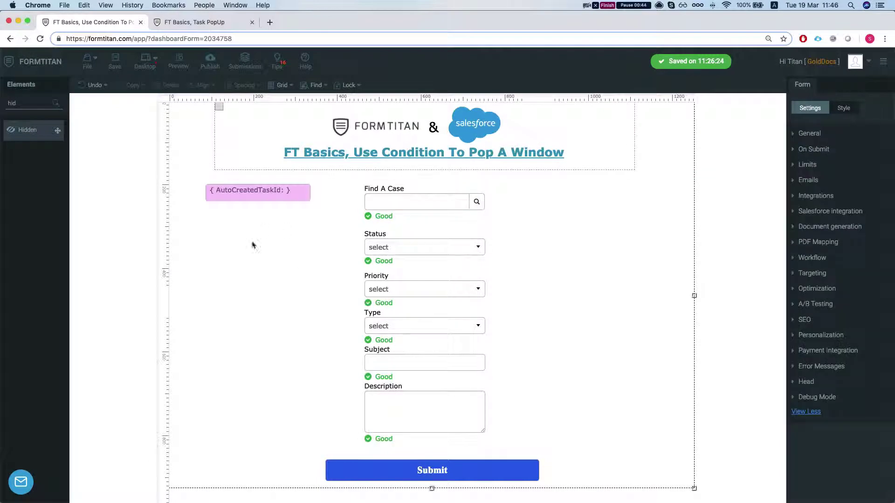
left_click(237, 196)
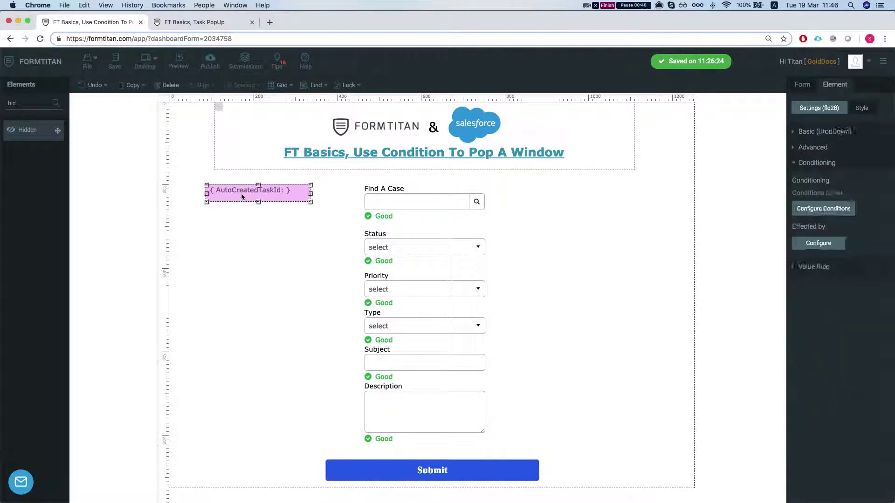
left_click(256, 239)
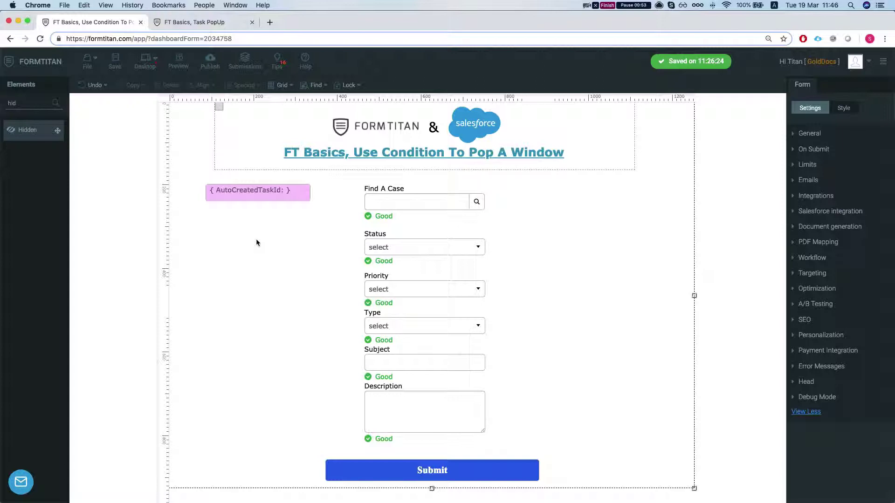
left_click(182, 23)
left_click(332, 180)
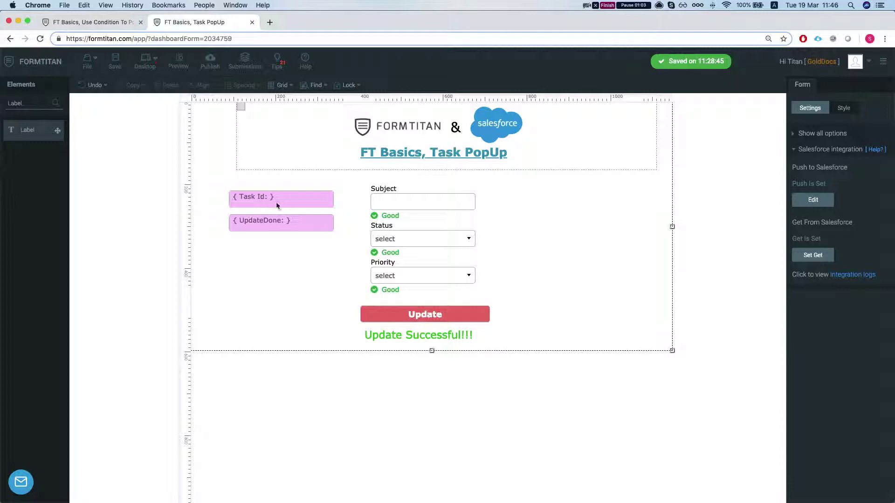
left_click(813, 255)
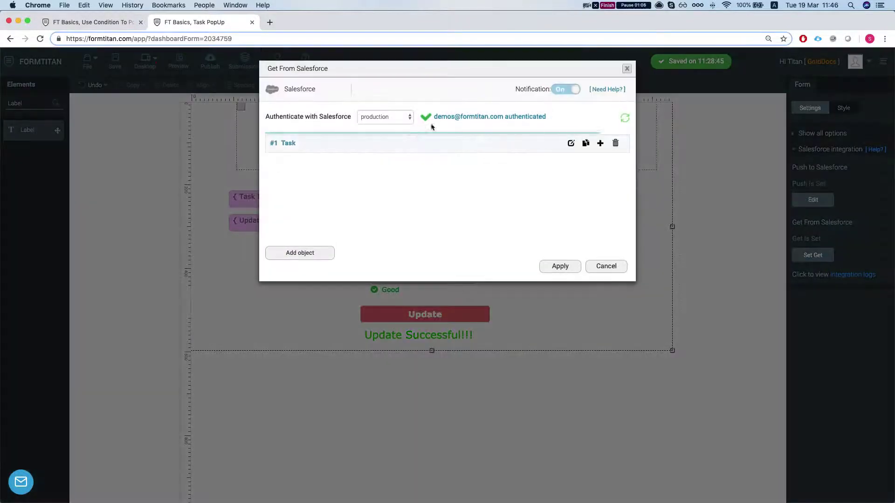
left_click(569, 144)
left_click(295, 150)
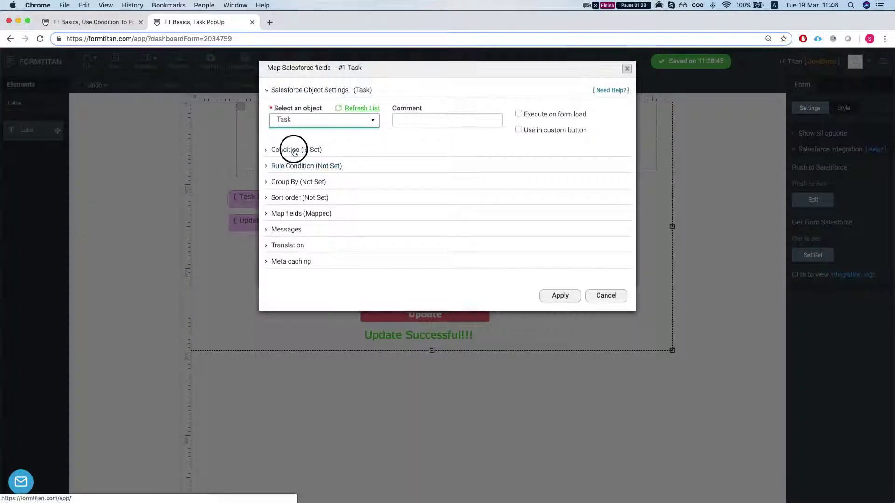
left_click(310, 209)
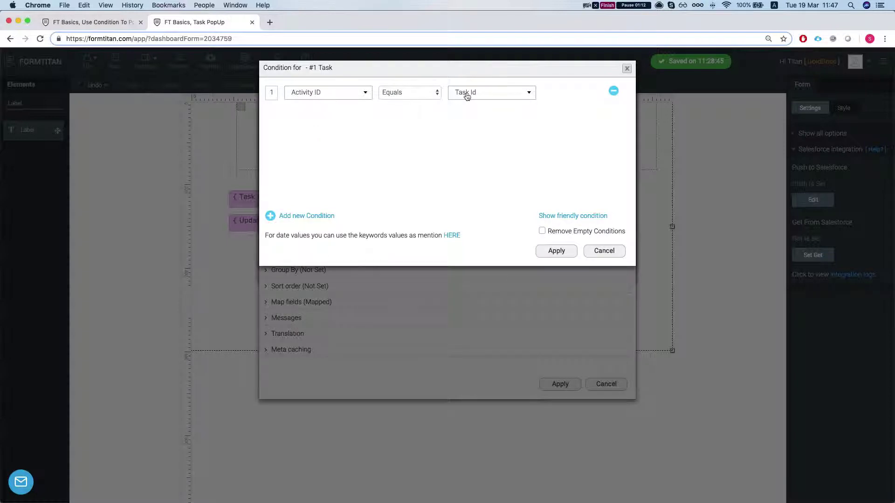
left_click(619, 255)
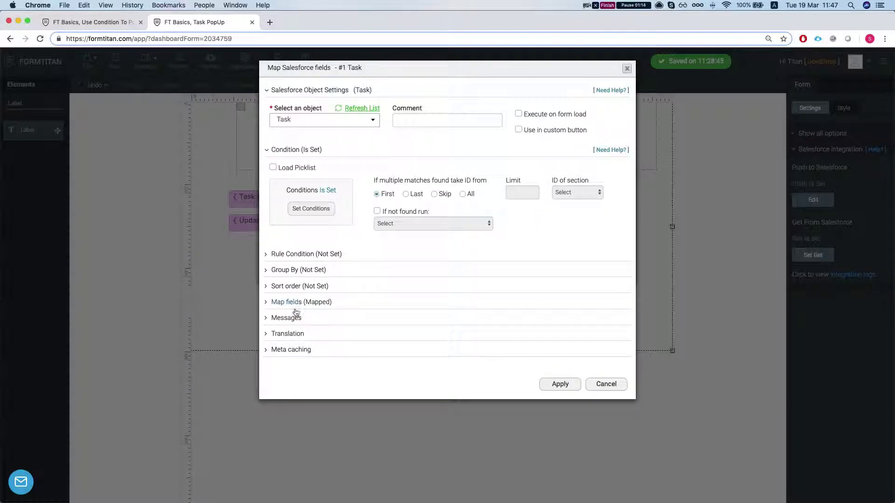
left_click(295, 303)
left_click(315, 342)
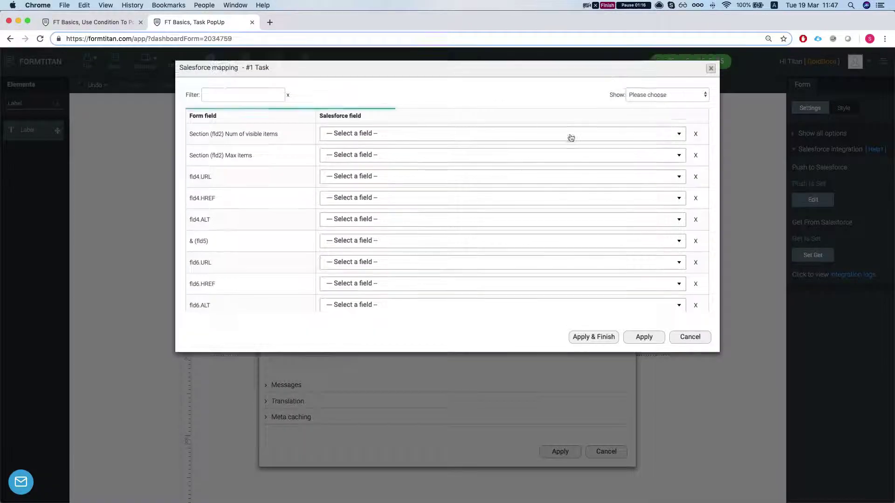
left_click(654, 94)
left_click(656, 114)
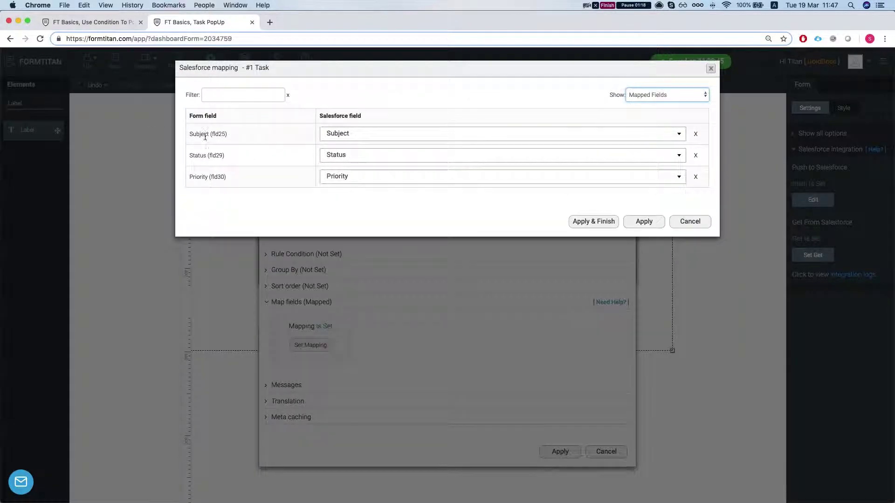
left_click(686, 221)
left_click(610, 449)
left_click(610, 449)
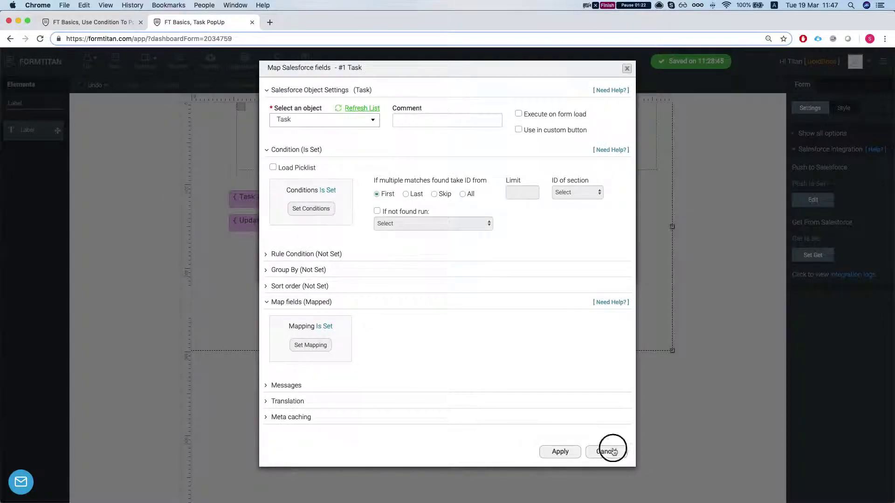
left_click(602, 263)
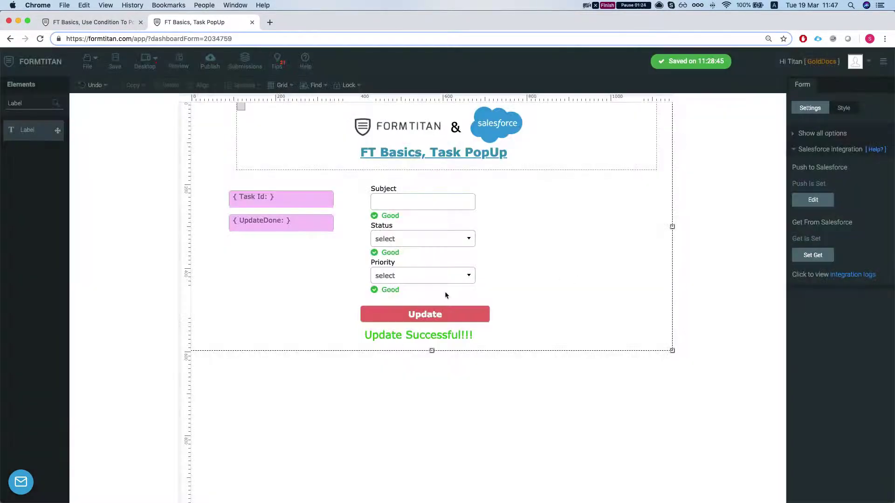
left_click(426, 312)
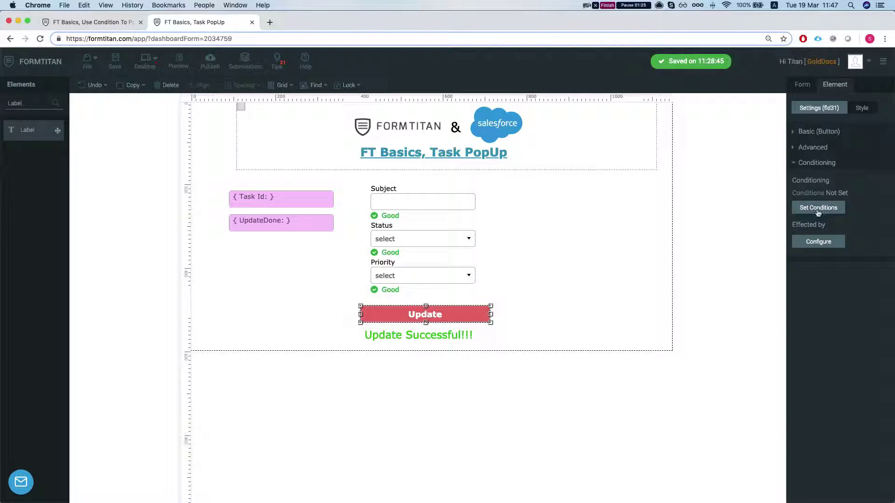
left_click(815, 163)
left_click(811, 132)
left_click(803, 85)
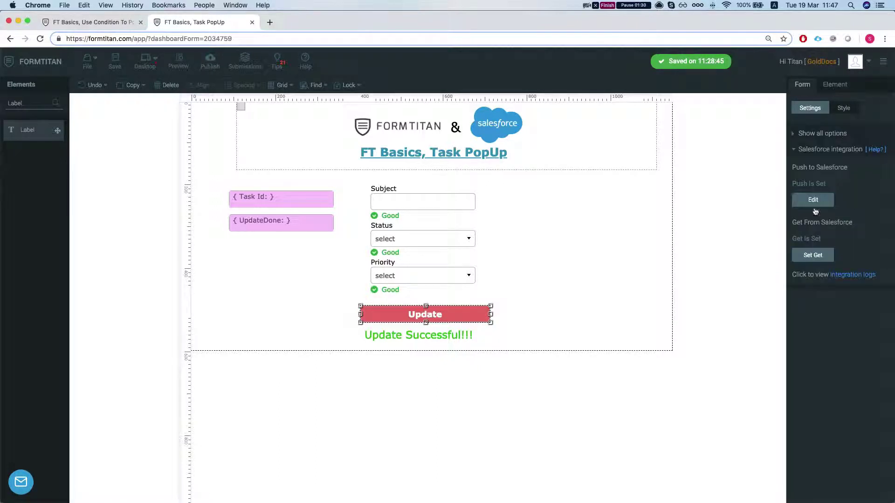
left_click(813, 200)
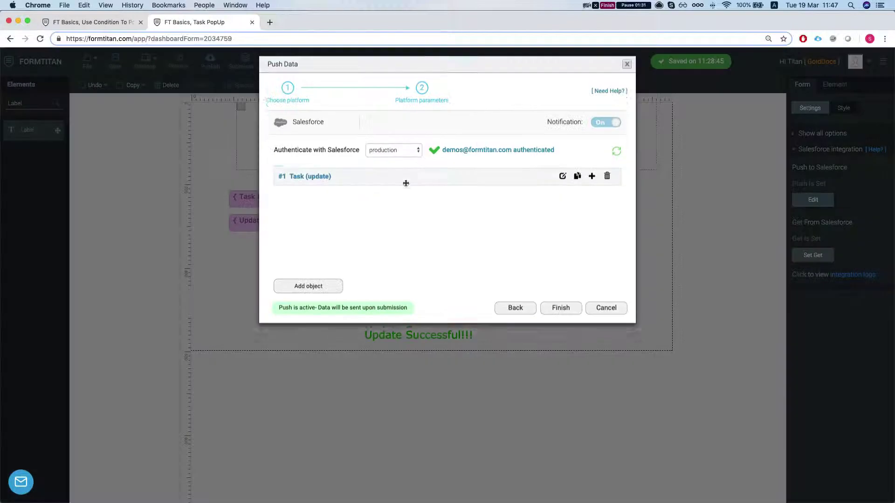
left_click(563, 176)
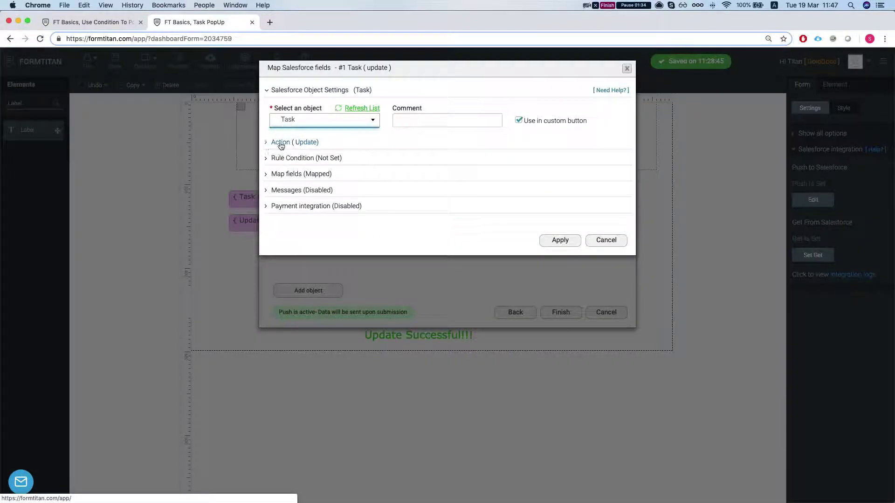
left_click(281, 143)
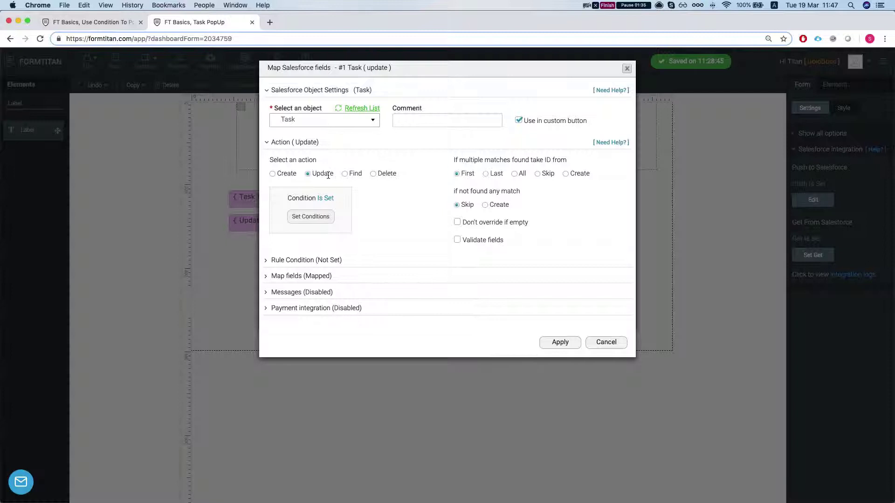
left_click(287, 278)
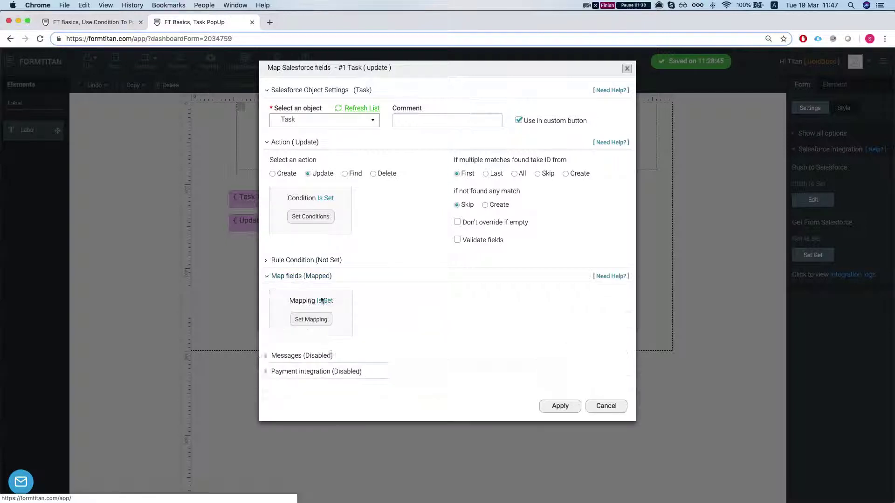
left_click(308, 217)
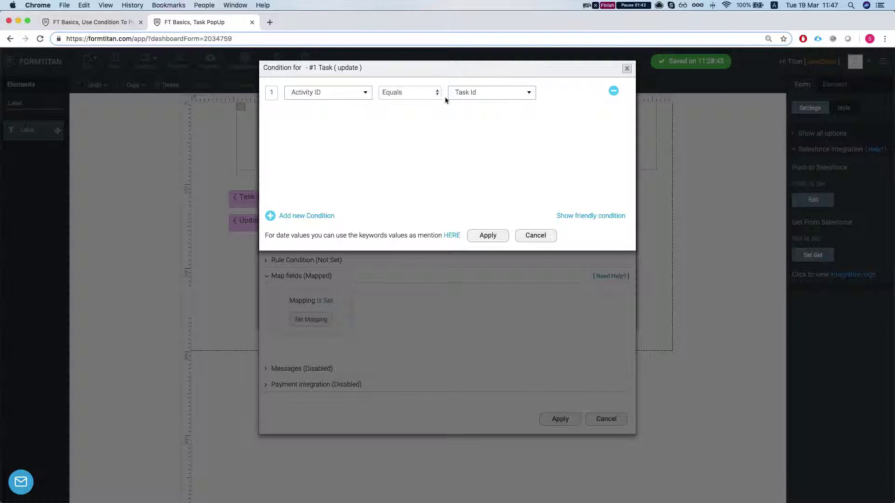
left_click(549, 237)
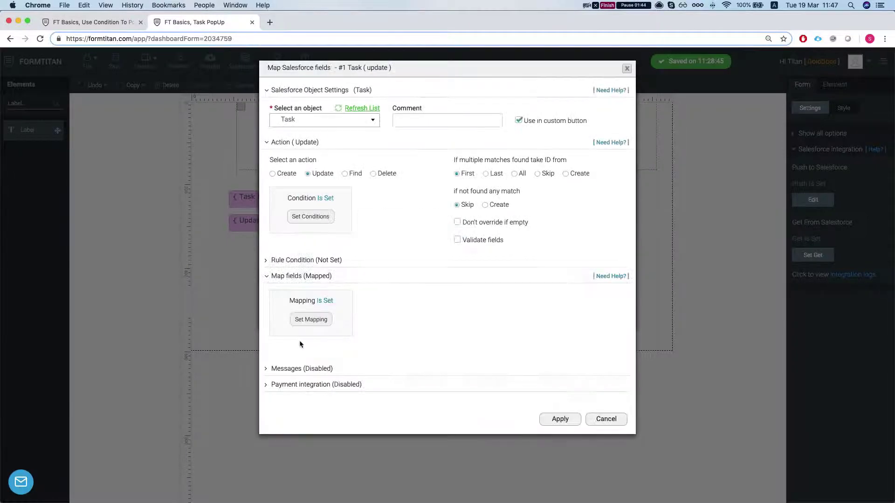
left_click(311, 320)
left_click(665, 113)
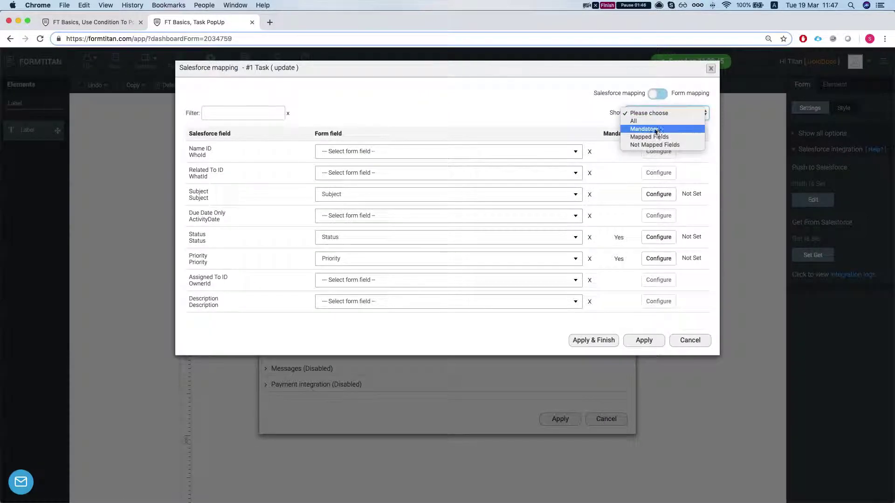
left_click(657, 130)
left_click(658, 113)
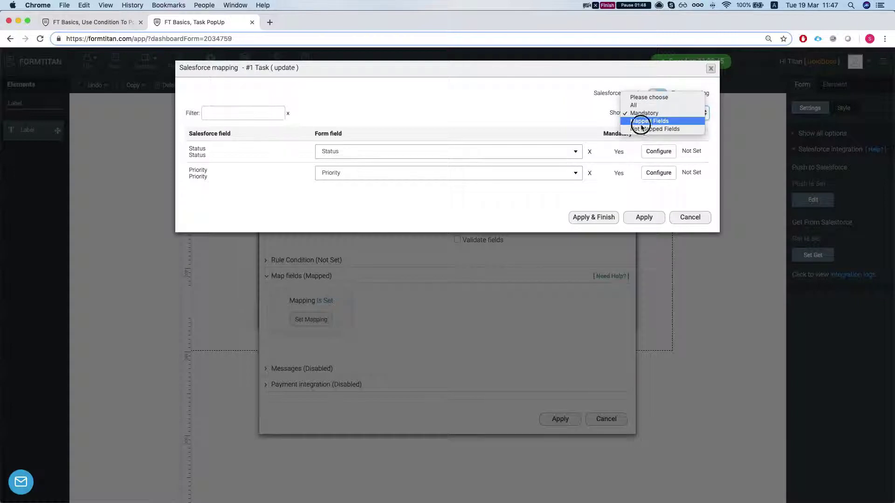
left_click(650, 122)
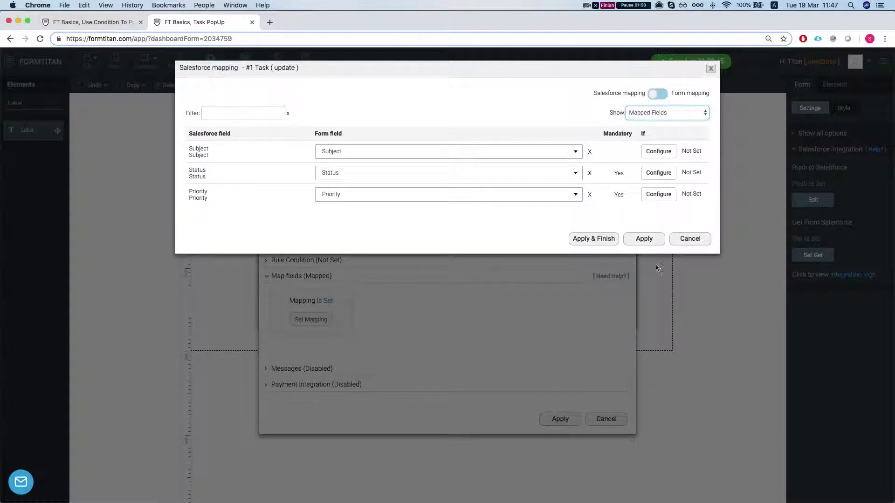
left_click(689, 240)
left_click(602, 420)
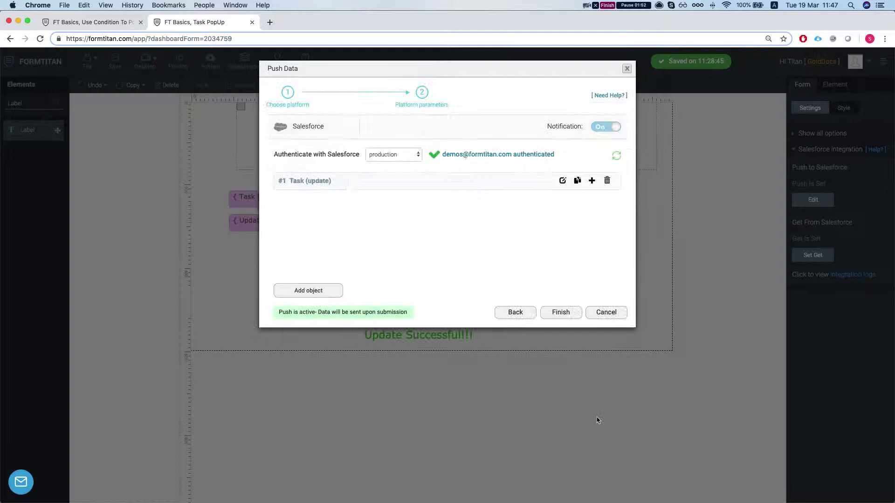
left_click(562, 180)
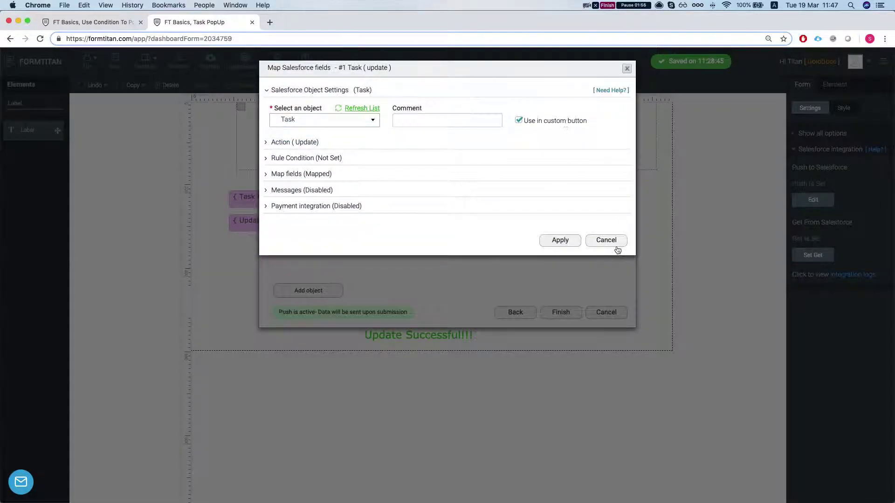
left_click(606, 241)
left_click(606, 313)
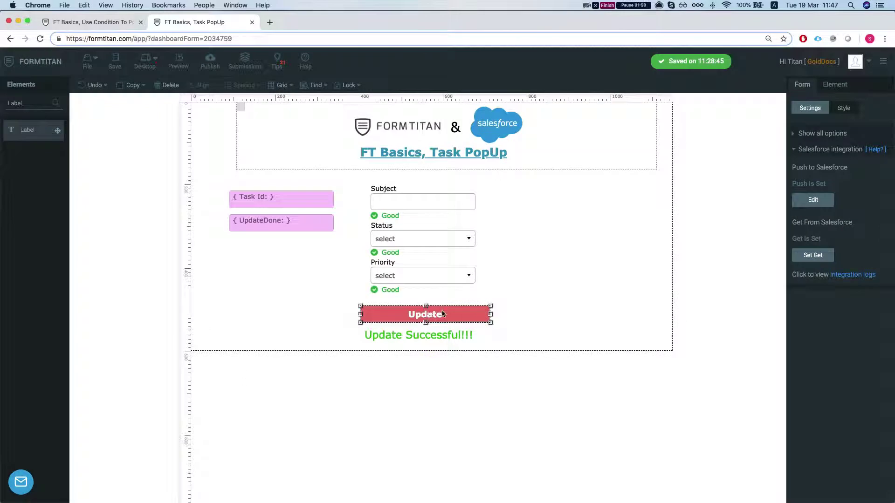
Show the Update button's Salesforce action: Task (update) returning its record ID to UpdateDone
left_click(427, 315)
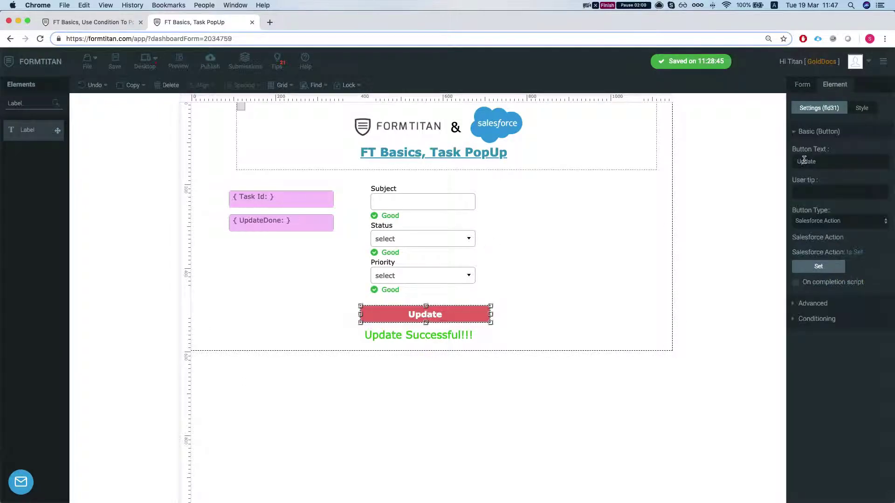
left_click(830, 267)
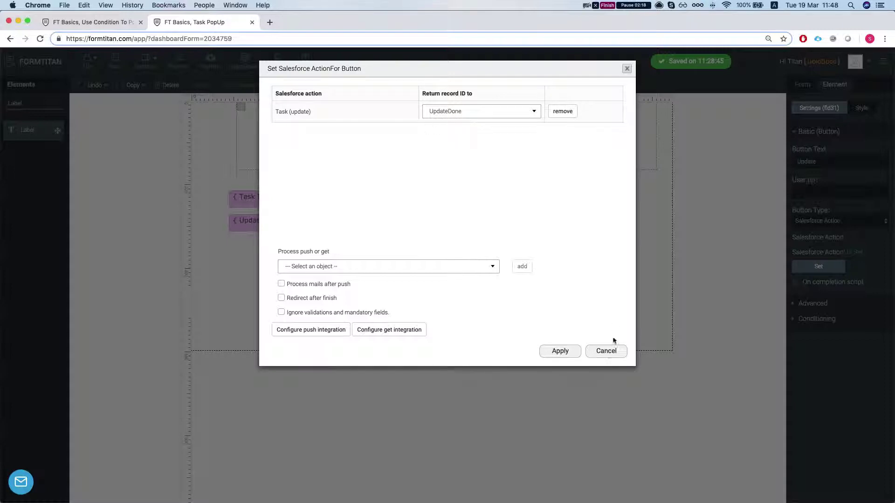
Close the action dialog and expand the UpdateDone hidden field's Conditioning settings
left_click(608, 352)
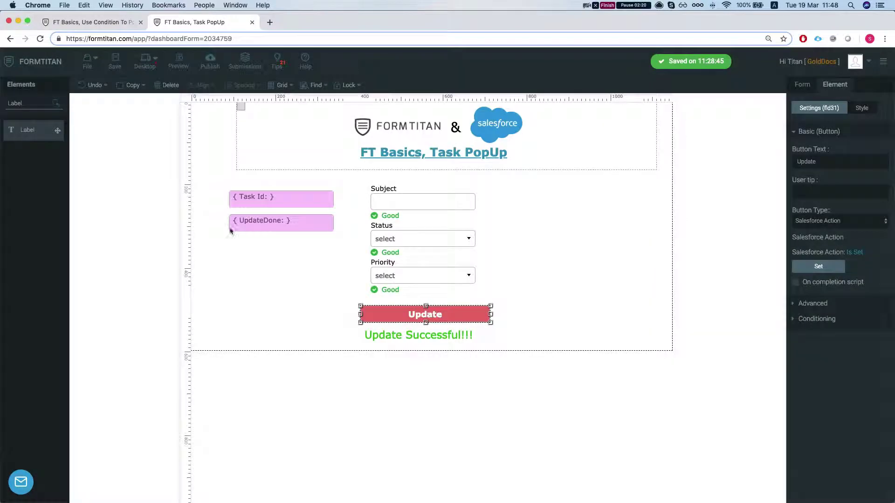
left_click(255, 249)
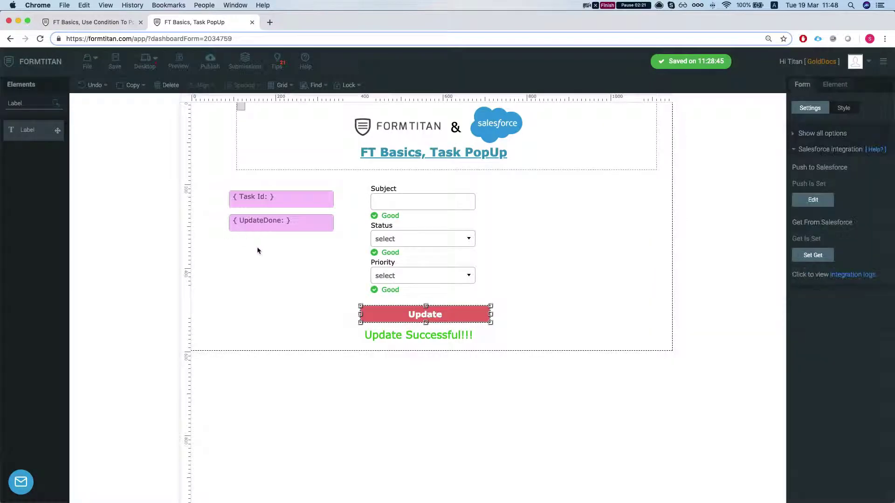
left_click(255, 223)
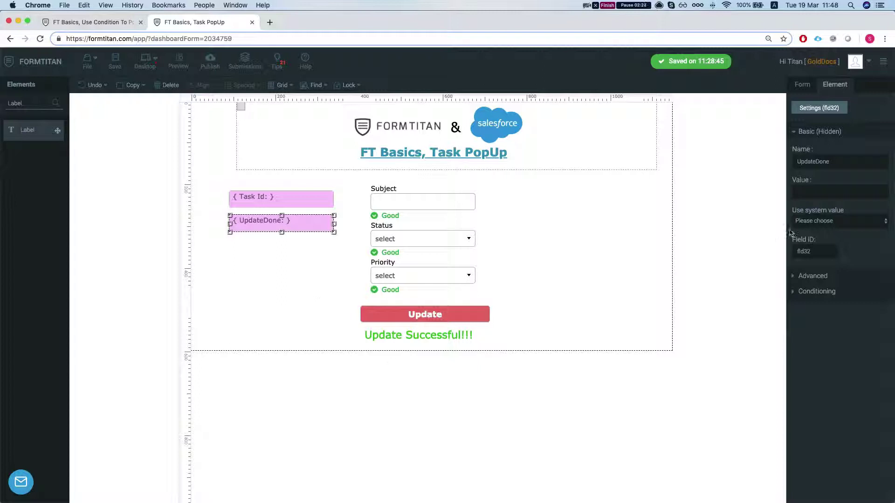
left_click(813, 275)
left_click(815, 200)
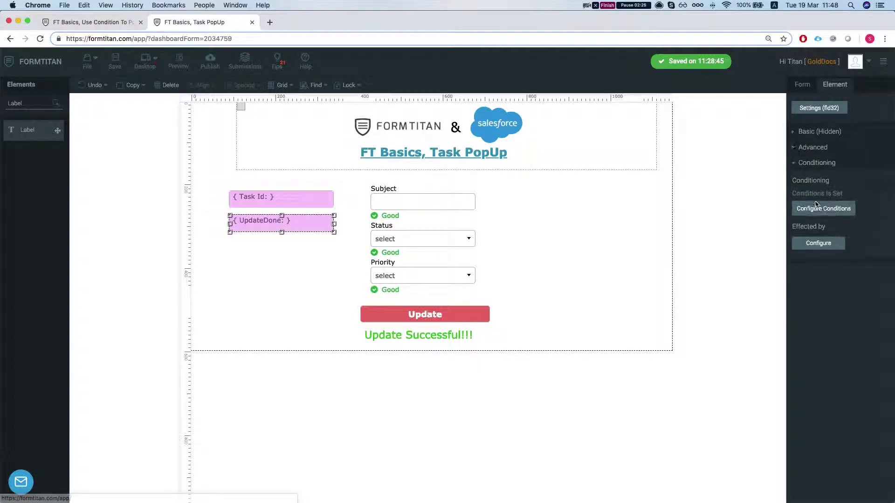
Review UpdateDone's condition results: Execute JS and 'Update Successful!!!' set to Show
left_click(817, 208)
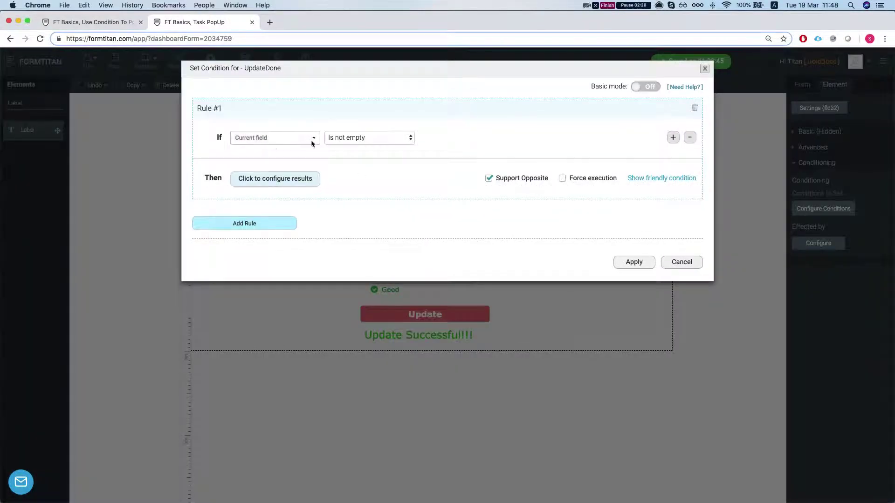
left_click(281, 184)
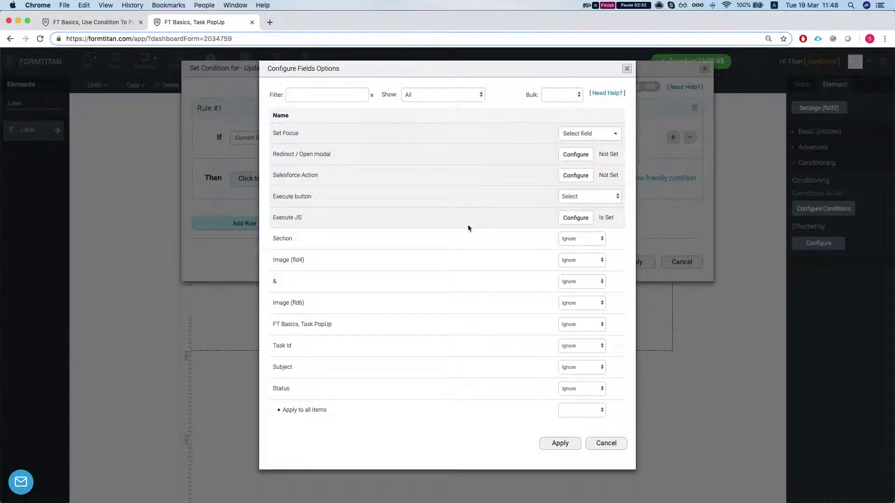
scroll(468, 228, "down", 5)
scroll(468, 228, "up", 5)
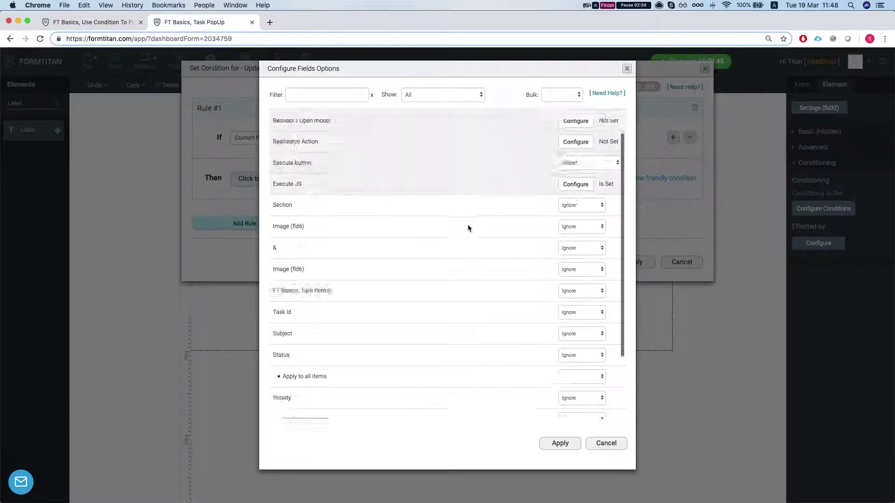
scroll(503, 207, "down", 5)
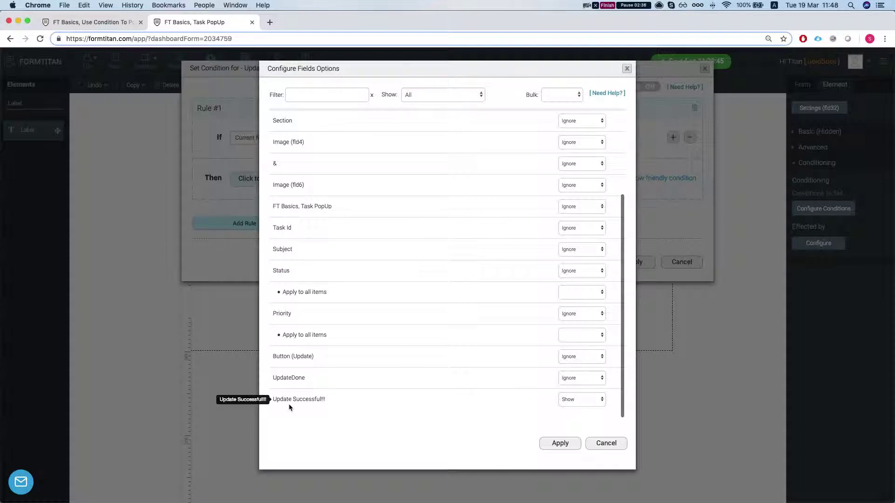
scroll(385, 339, "up", 1)
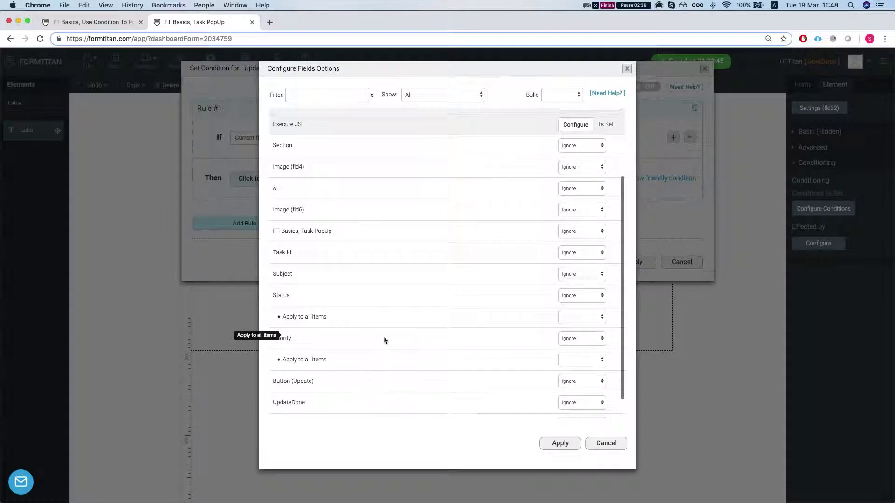
scroll(385, 340, "down", 1)
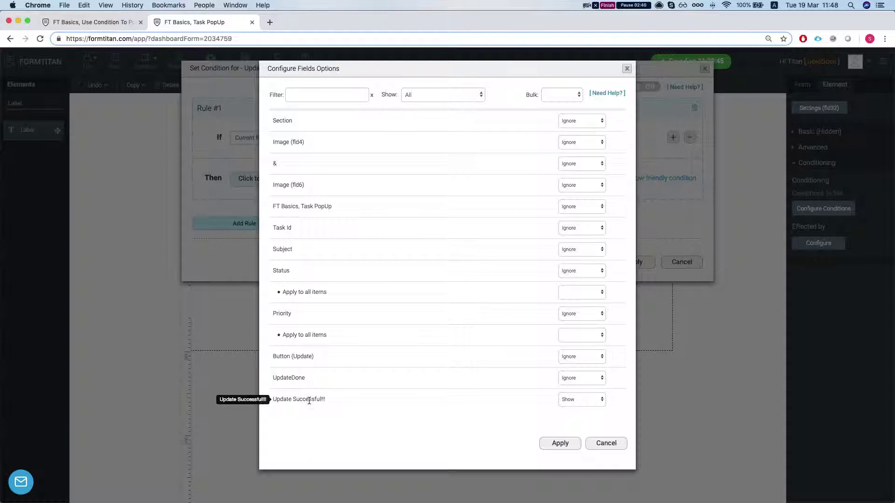
scroll(306, 397, "up", 5)
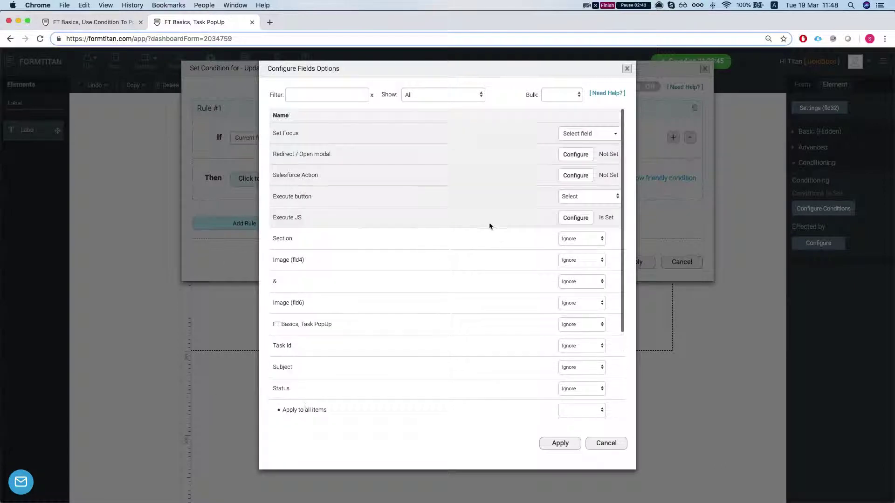
Review the Execute JS code: a 2000 ms setTimeout calling FTCloseModal()
left_click(576, 217)
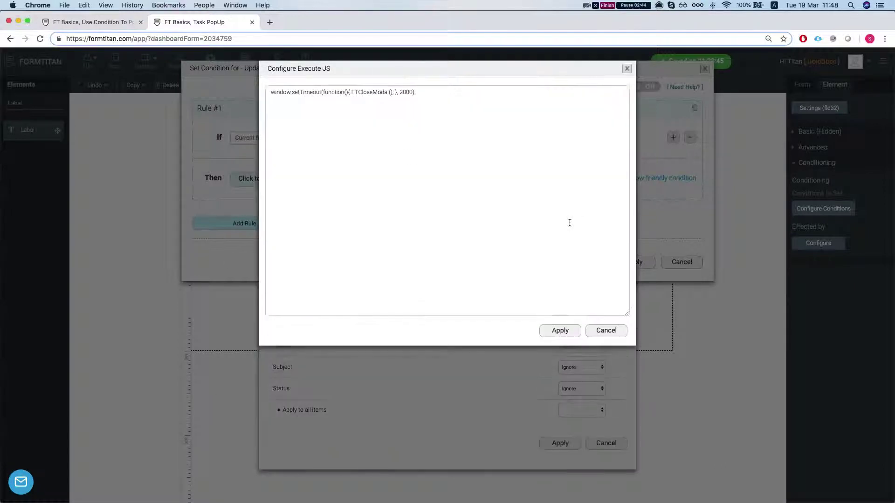
left_click_drag(273, 94, 311, 93)
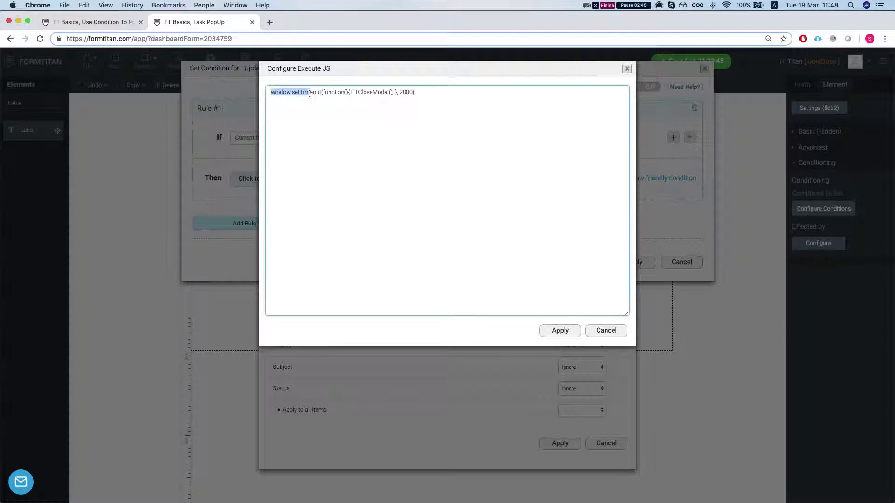
left_click(310, 92)
left_click_drag(351, 92, 392, 92)
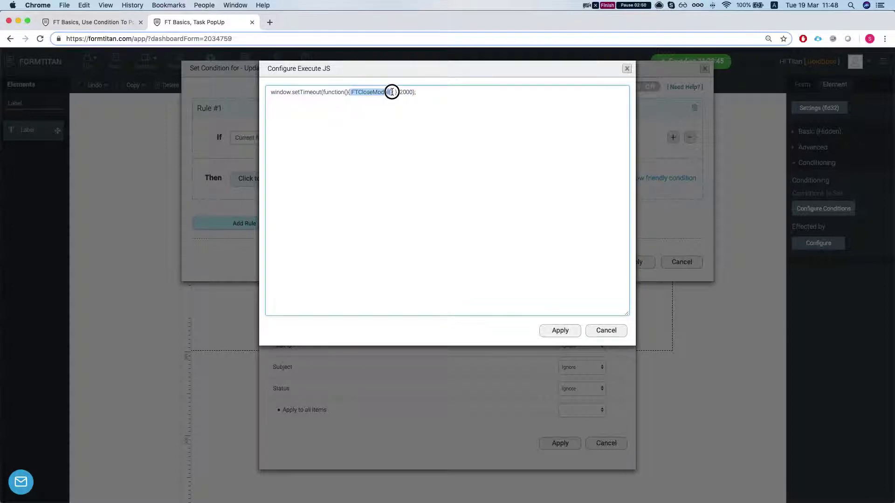
left_click(382, 113)
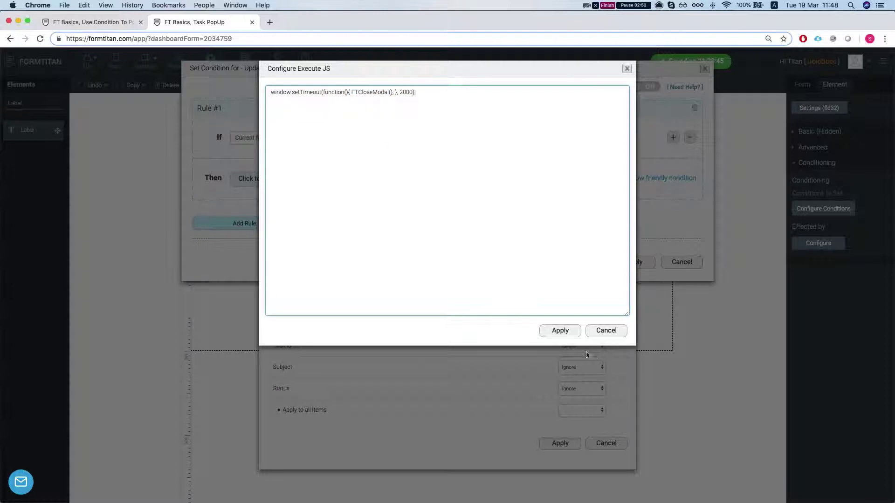
Apply the JavaScript, the result settings and the UpdateDone condition
left_click(561, 331)
left_click(561, 443)
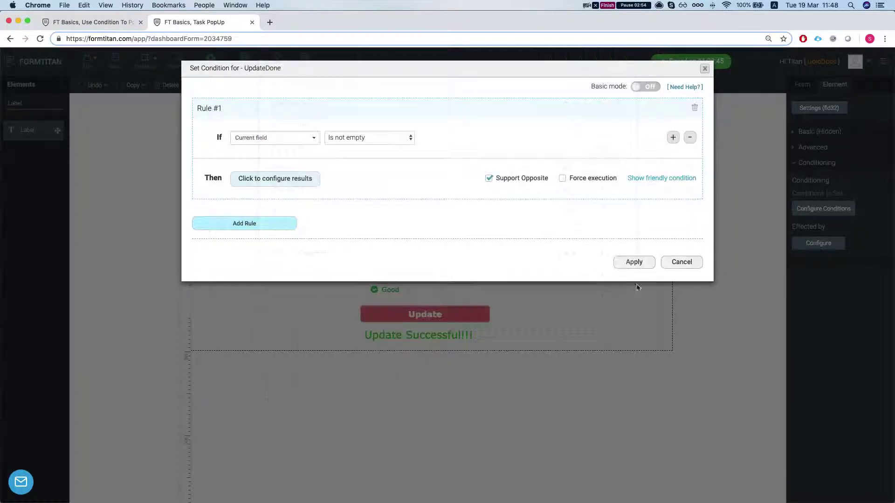
left_click(634, 262)
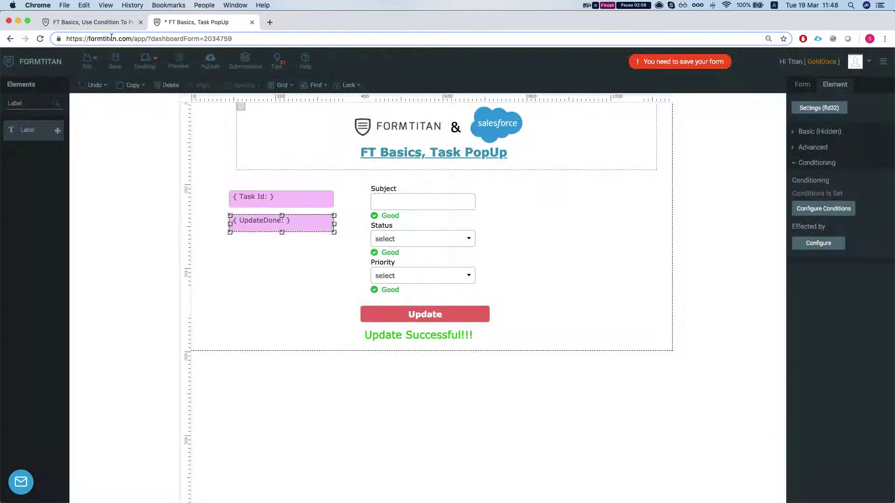
On the Use Condition To Pop A Window form, select AutoCreatedTaskId and clear the Elements search
left_click(110, 22)
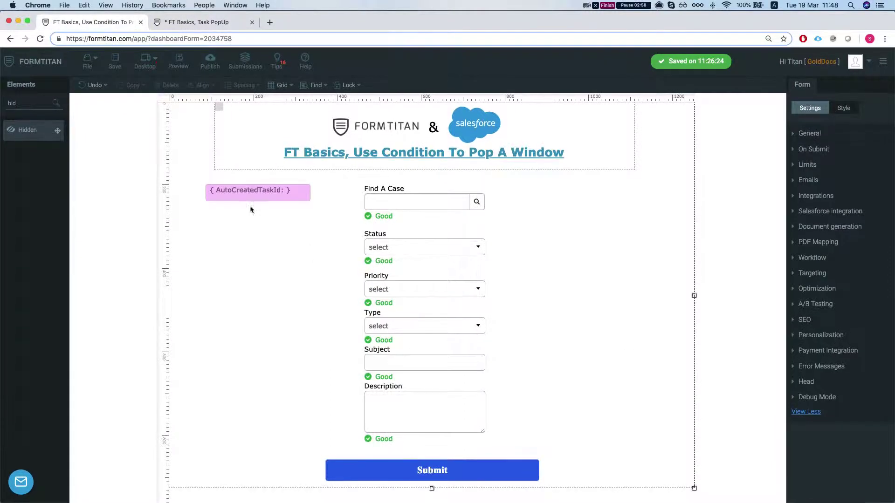
left_click(253, 193)
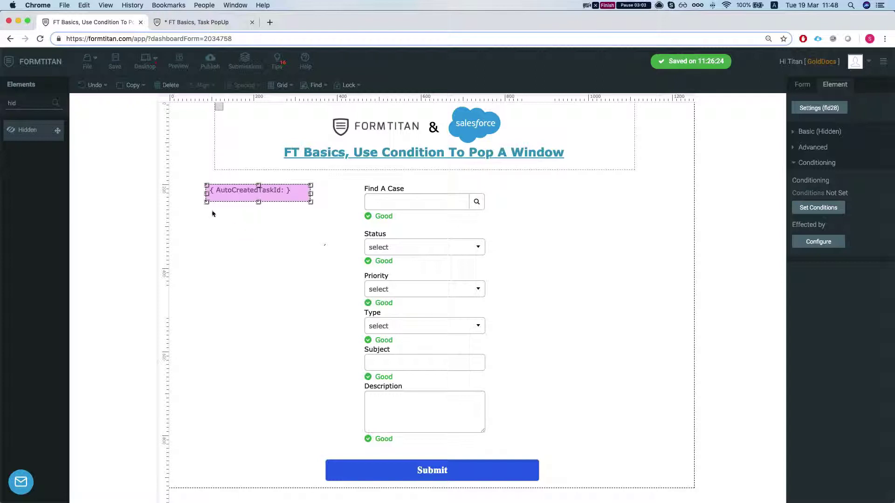
double_click(38, 104)
key("BackSpace")
Add a condition rule: current field Is not empty, with Support Opposite unchecked
left_click(823, 209)
left_click(273, 139)
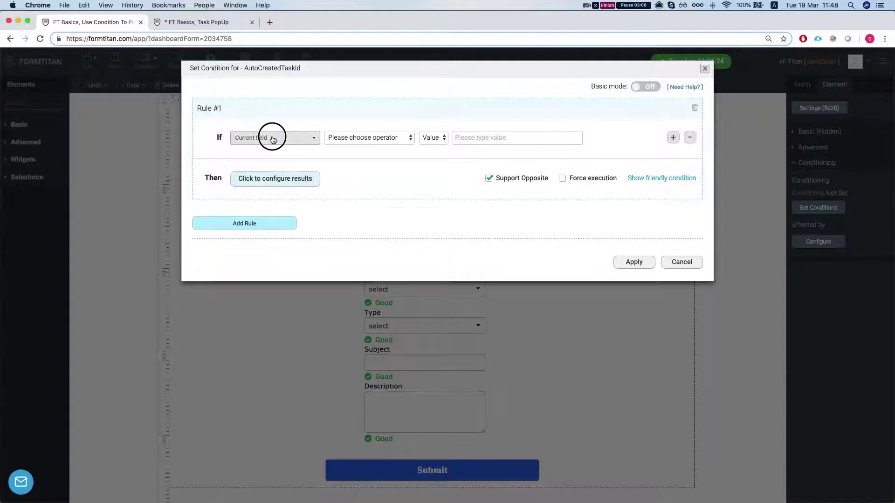
left_click(387, 136)
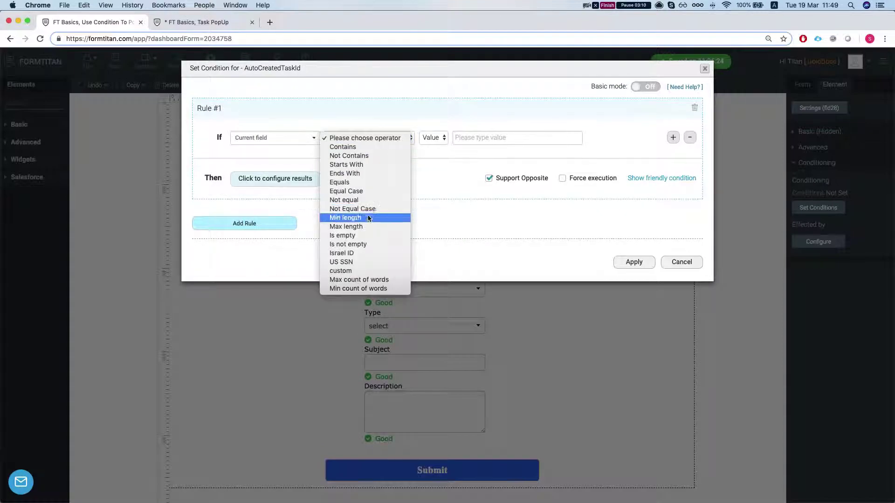
left_click(354, 244)
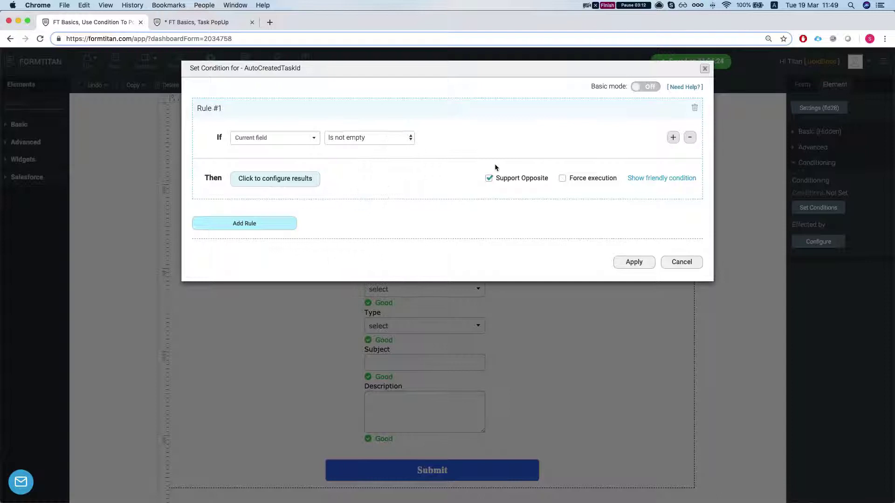
left_click(489, 178)
Look at the Redirect / Open modal settings, cancel them, and confirm the rule's actions
left_click(280, 178)
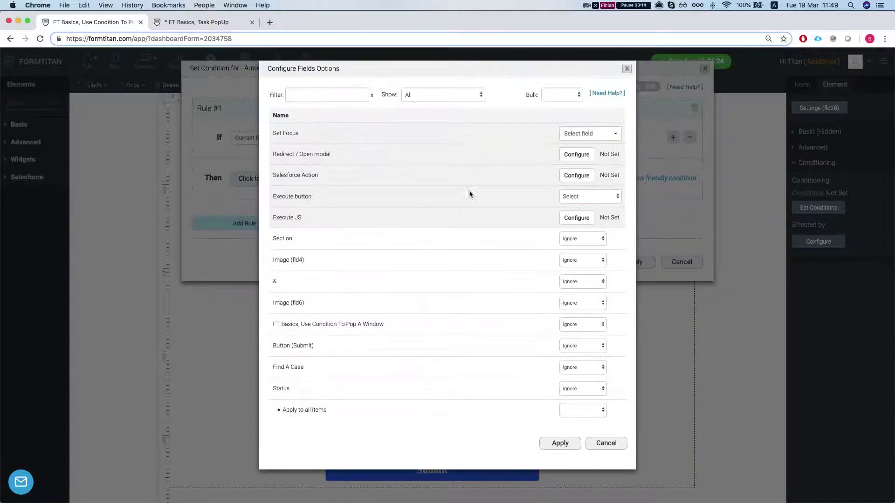
left_click(575, 158)
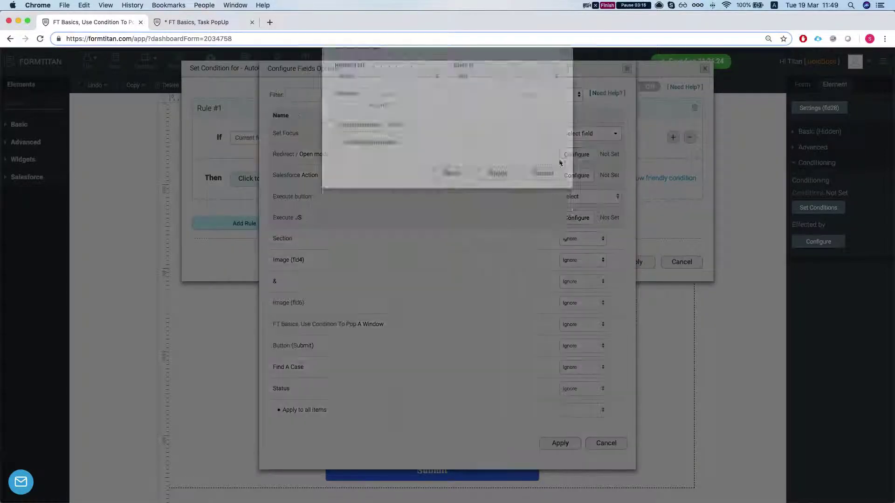
left_click(382, 99)
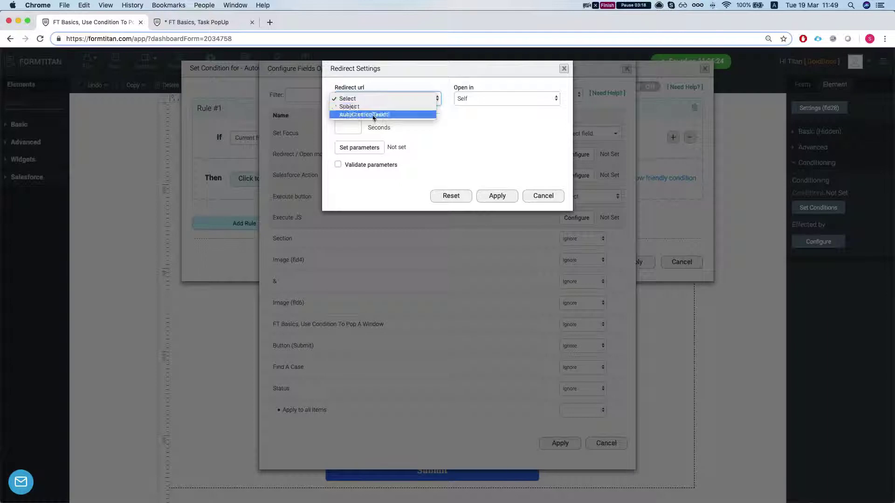
left_click(539, 195)
left_click(541, 198)
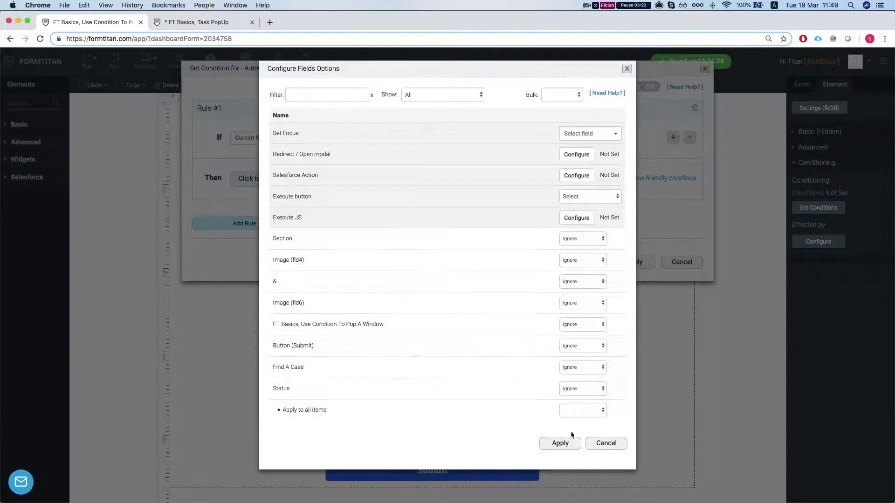
left_click(559, 447)
Apply the AutoCreatedTaskId rule and add a Hidden element below AutoCreatedTaskId
left_click(634, 262)
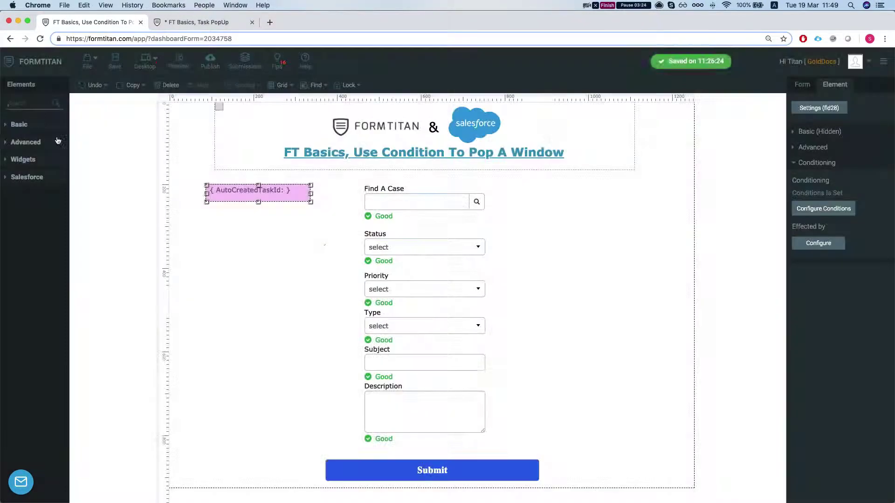
left_click(25, 105)
type("hidd")
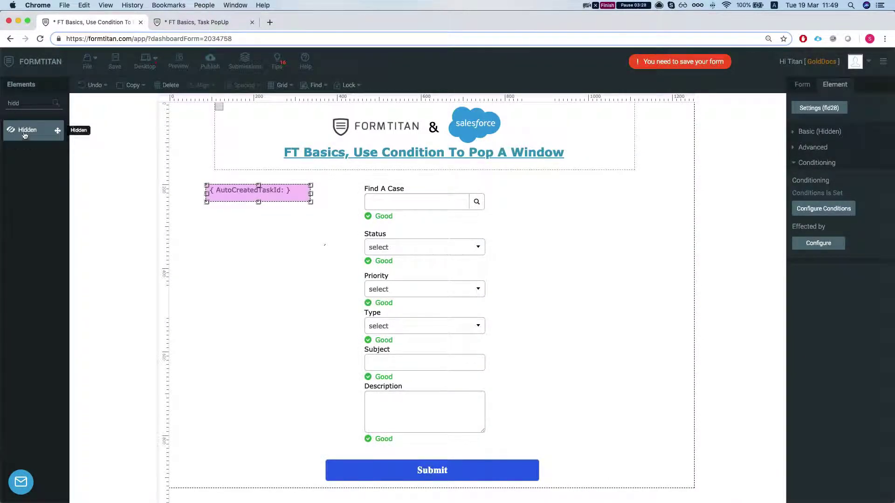
left_click_drag(25, 135, 228, 223)
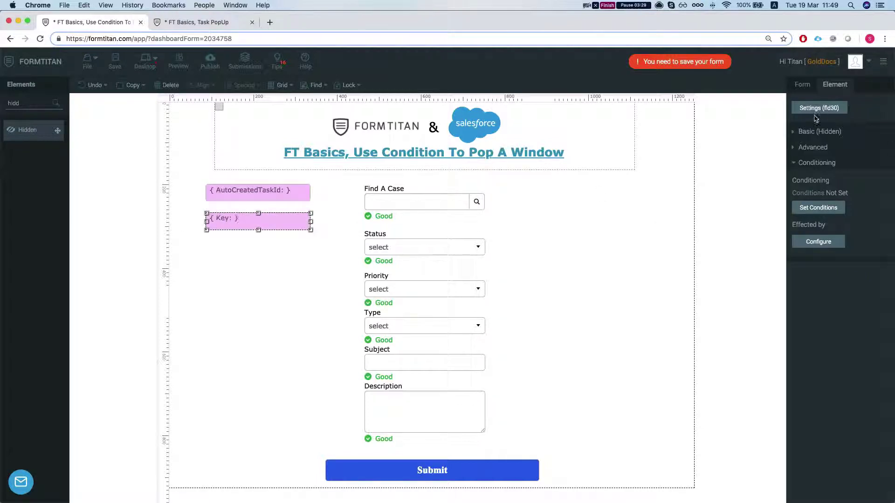
Name the new hidden field ModalUrl
left_click(819, 132)
type("MO")
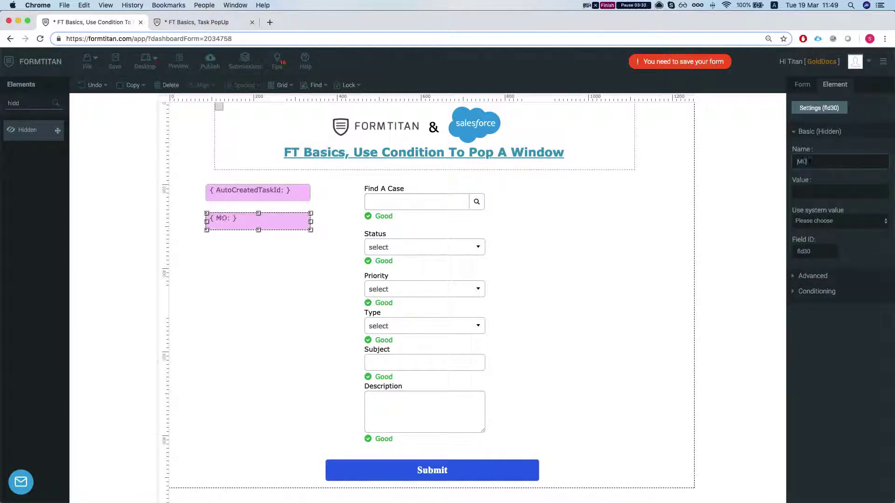
type("d")
key("BackSpace")
type("pda")
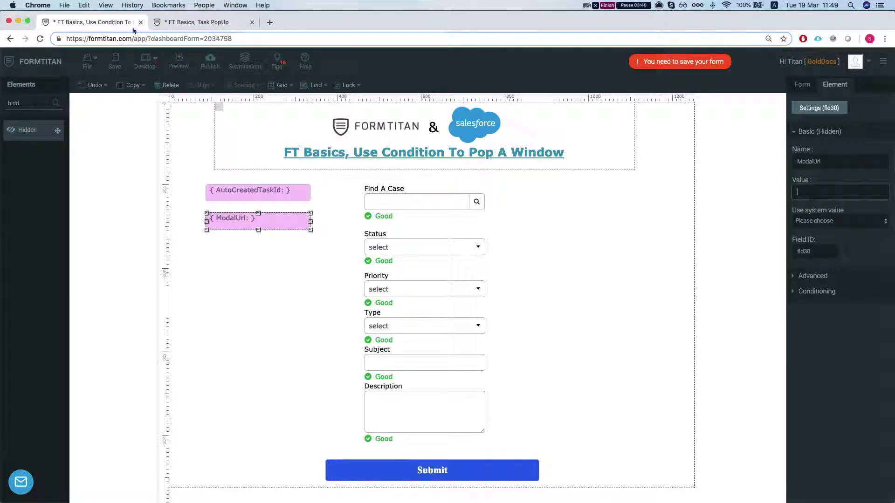
left_click(187, 23)
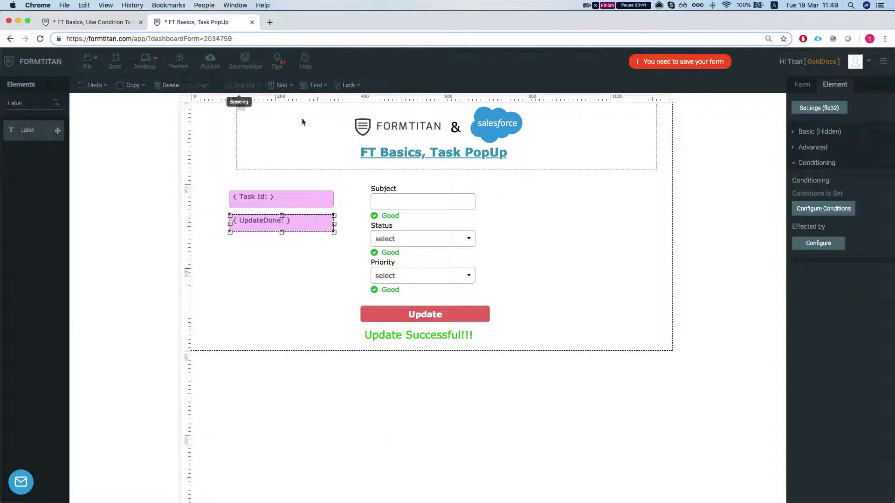
left_click(210, 60)
left_click(387, 100)
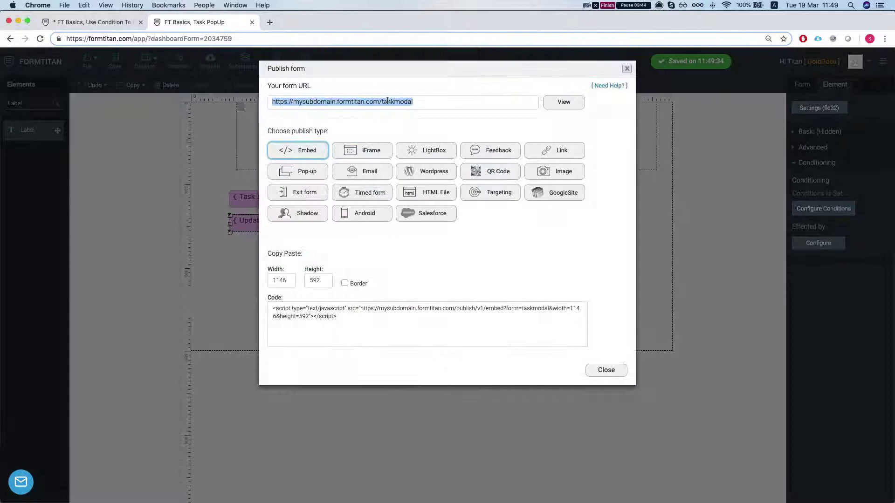
Paste the Task PopUp URL into the ModalUrl field's value on the Case form
left_click(112, 26)
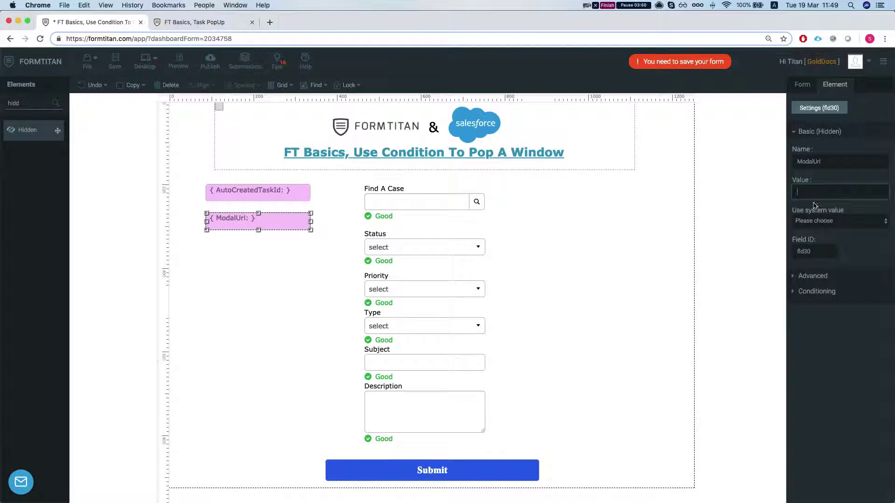
key("super+v")
left_click(619, 266)
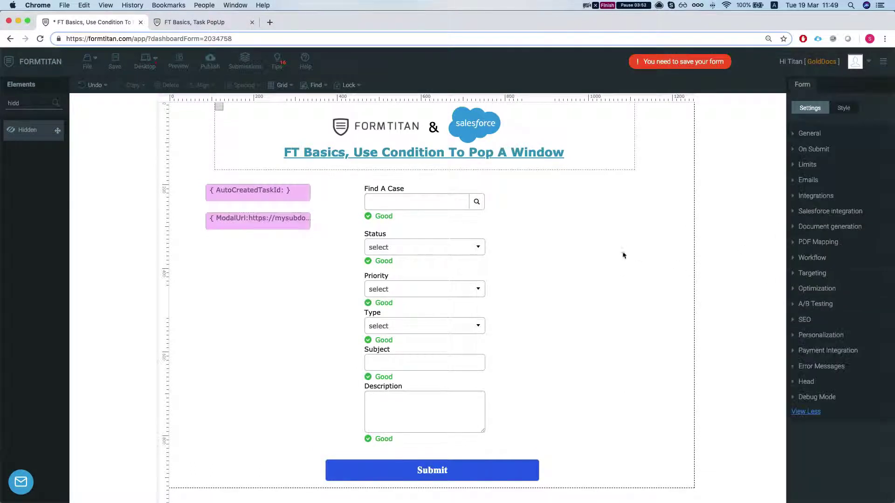
Copy the Task PopUp form's Task Id field ID fld24 and return to the Case form
left_click(215, 28)
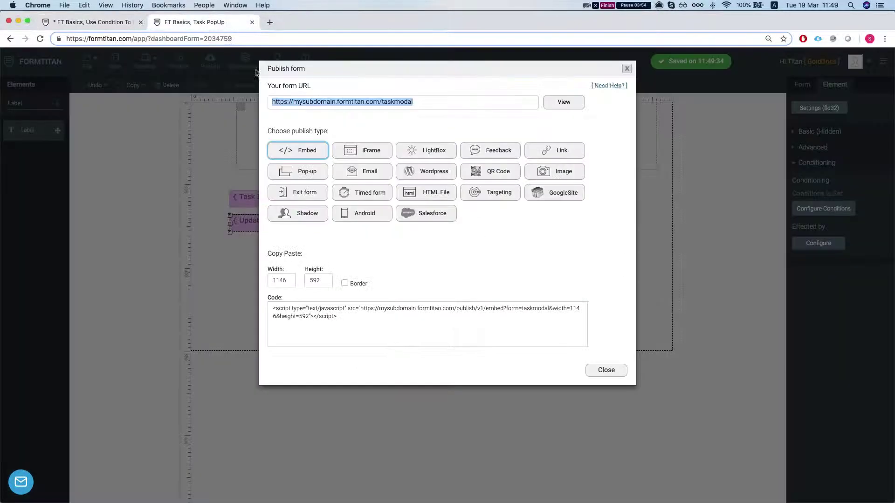
left_click(627, 68)
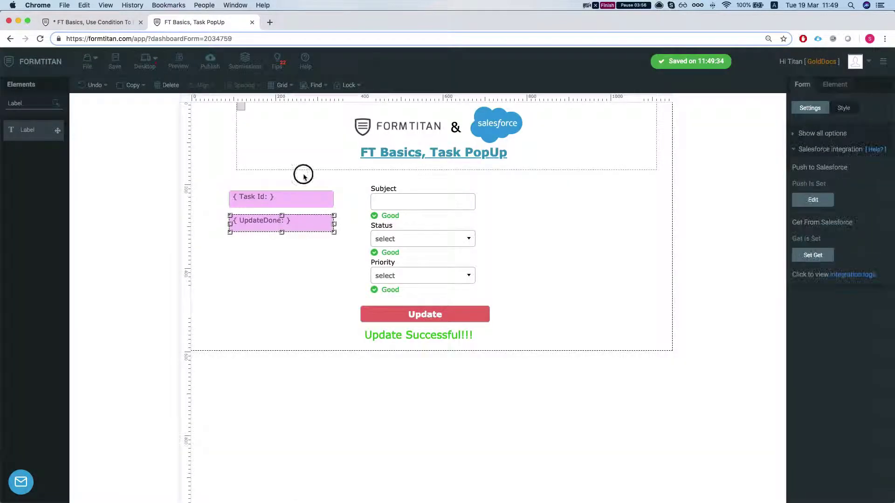
left_click(264, 206)
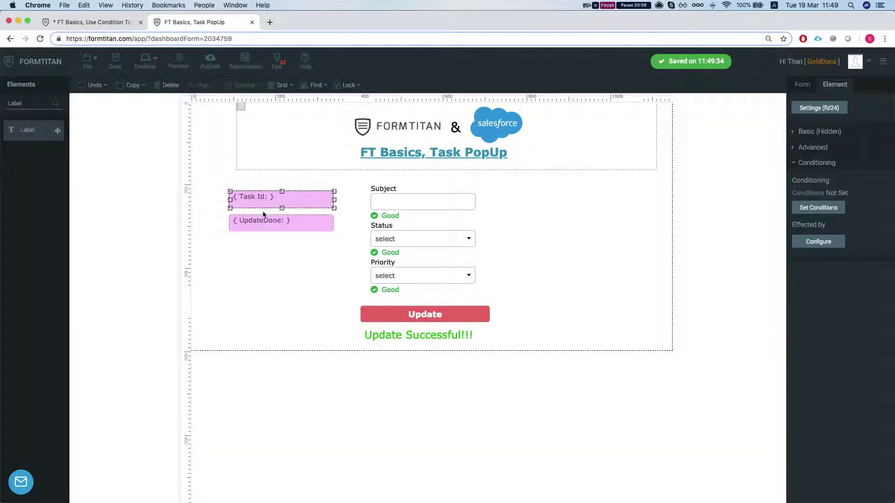
left_click(817, 162)
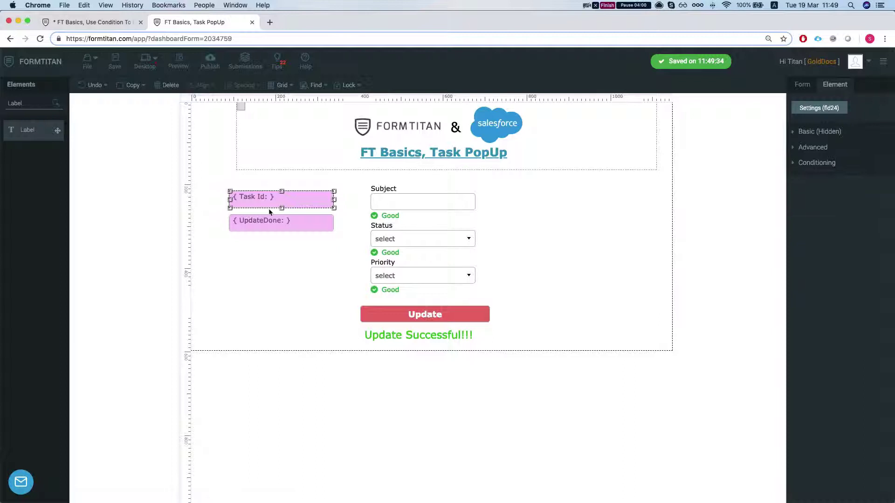
left_click(822, 132)
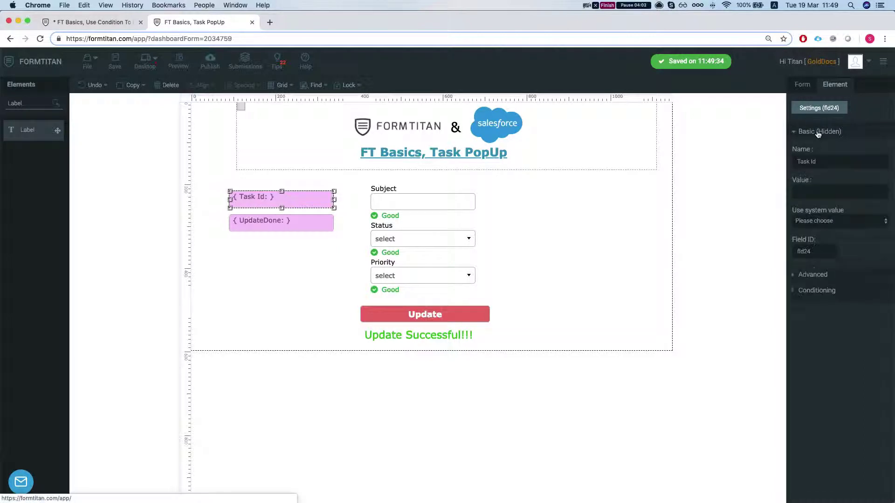
double_click(803, 252)
key("super+c")
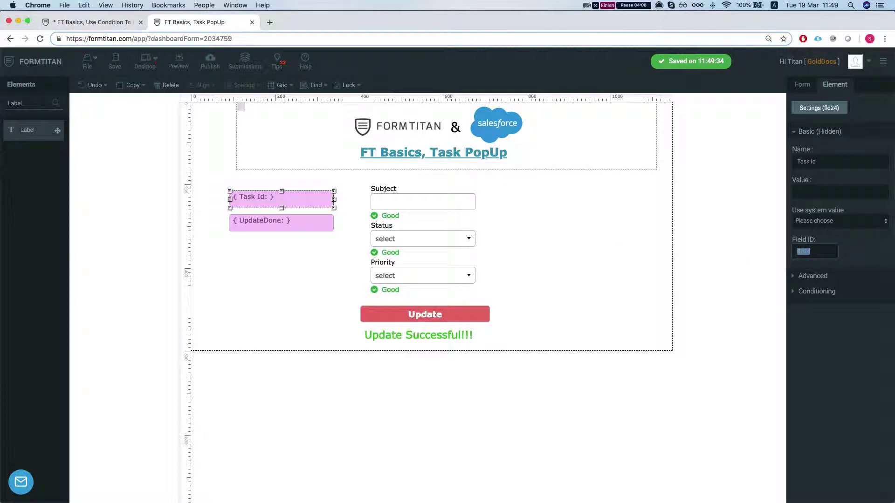
left_click(81, 24)
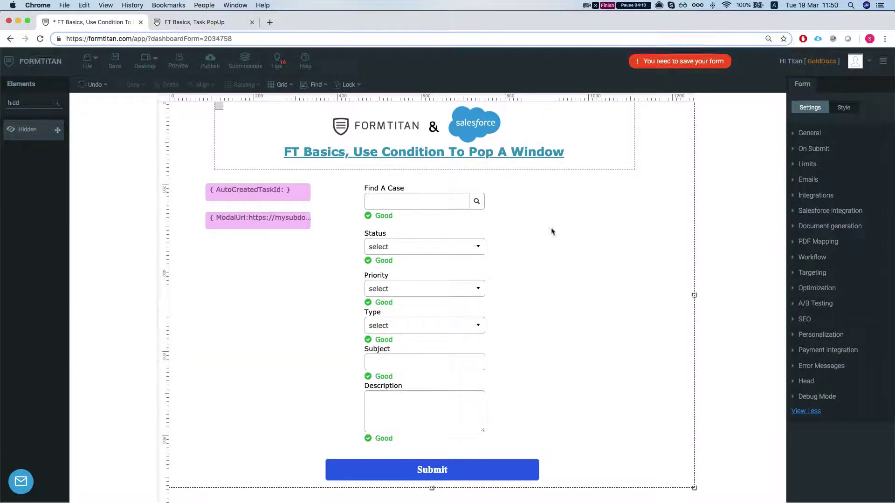
Reopen the AutoCreatedTaskId condition rule's Redirect / Open modal settings
left_click(255, 194)
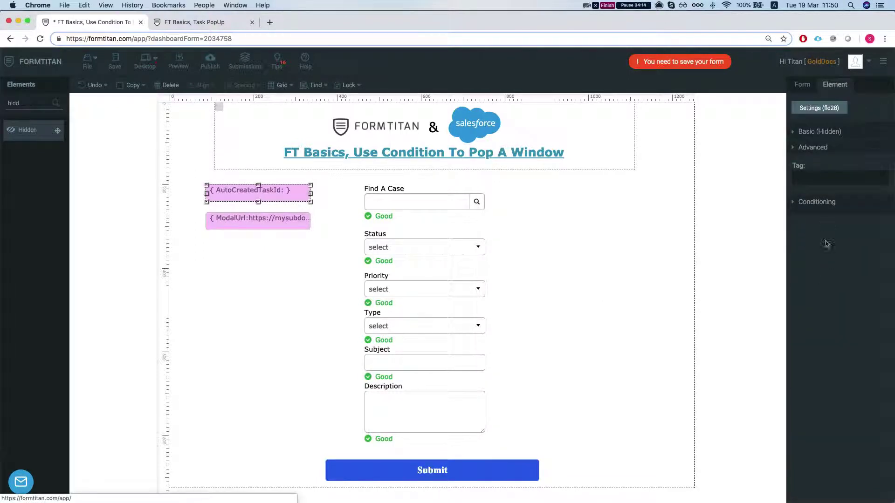
left_click(820, 202)
left_click(823, 208)
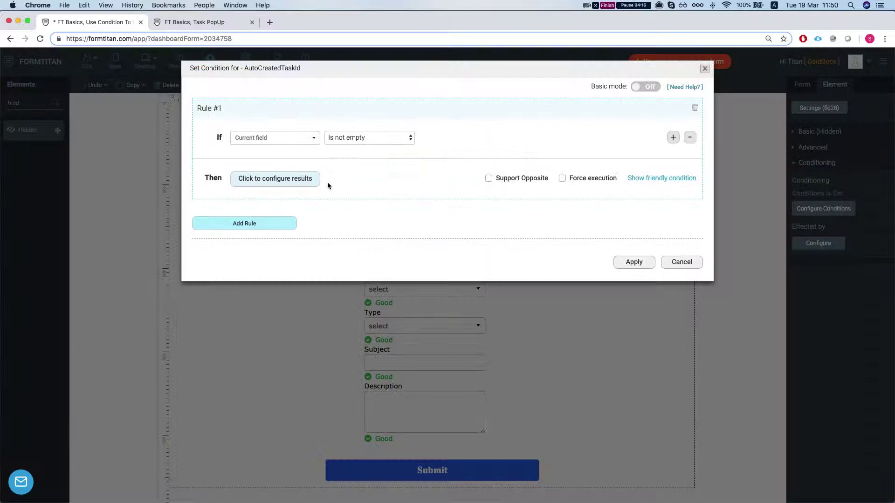
left_click(283, 183)
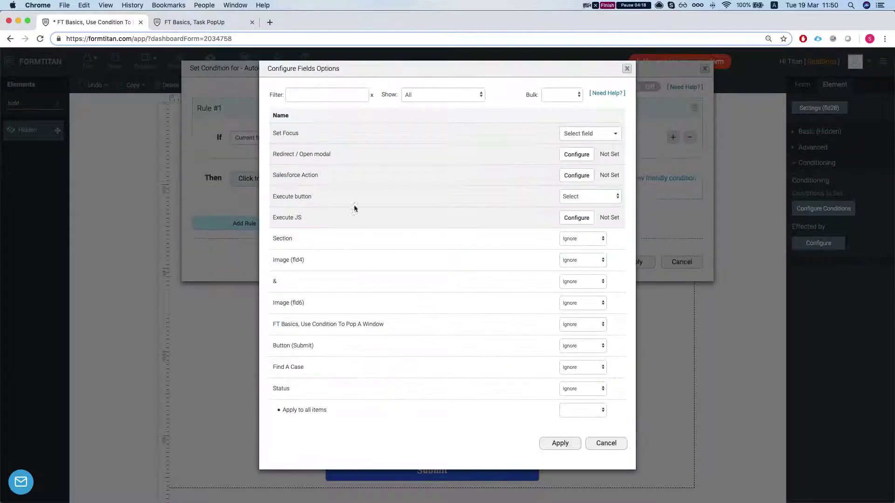
left_click(577, 155)
Redirect to ModalUrl, opening in a Modal 1000 wide and 900 high
left_click(390, 100)
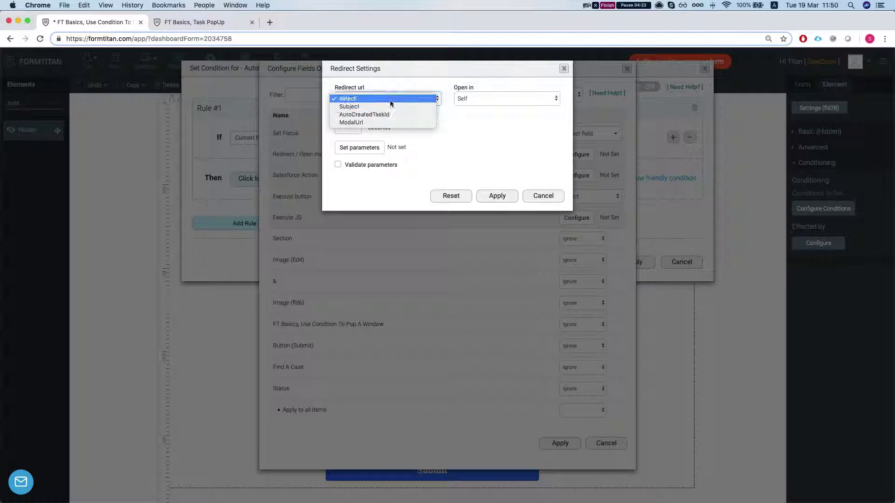
left_click(370, 122)
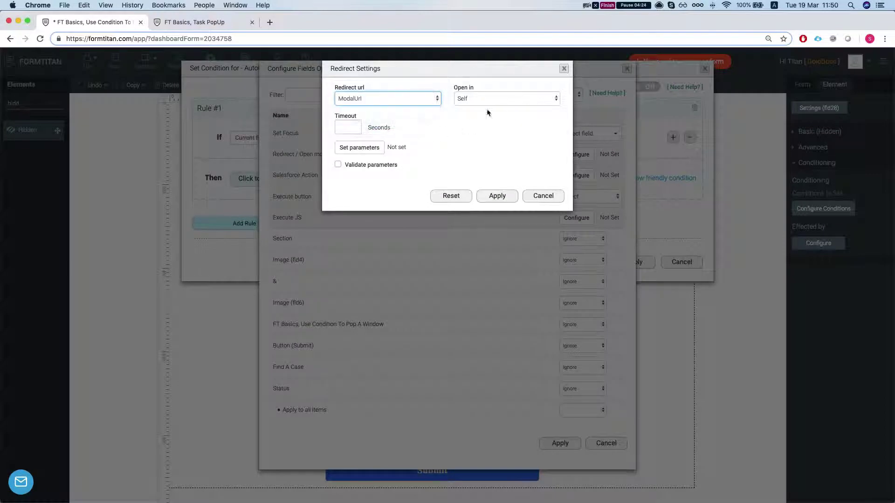
left_click(504, 99)
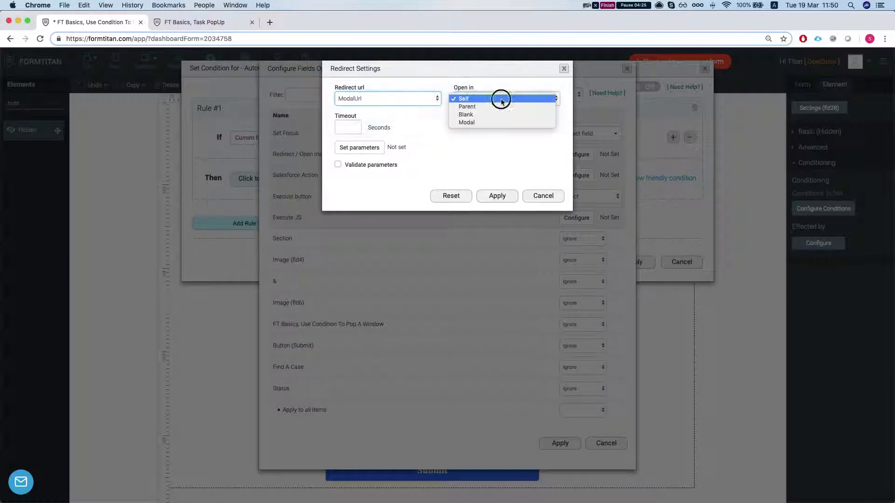
left_click(481, 123)
left_click(361, 123)
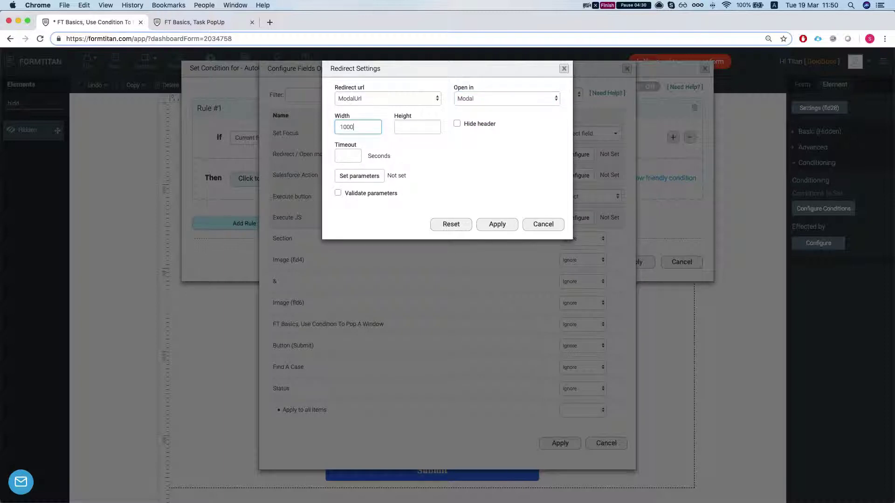
left_click(408, 130)
type("90")
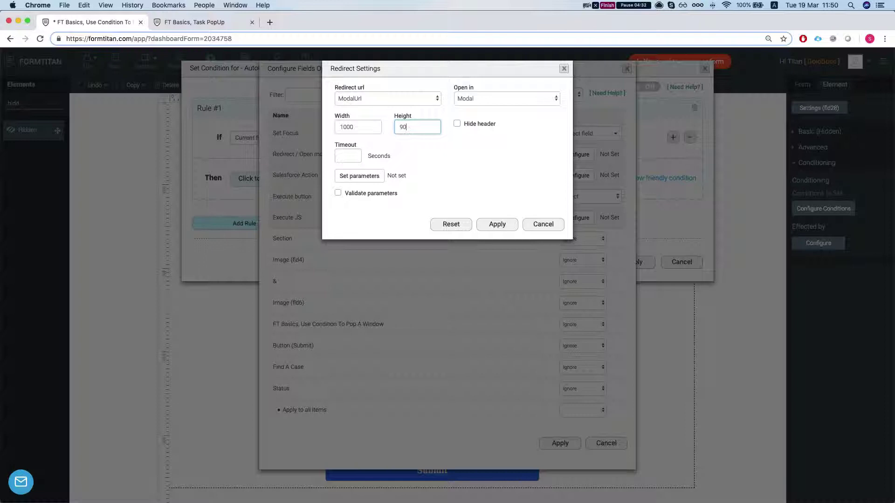
type("0")
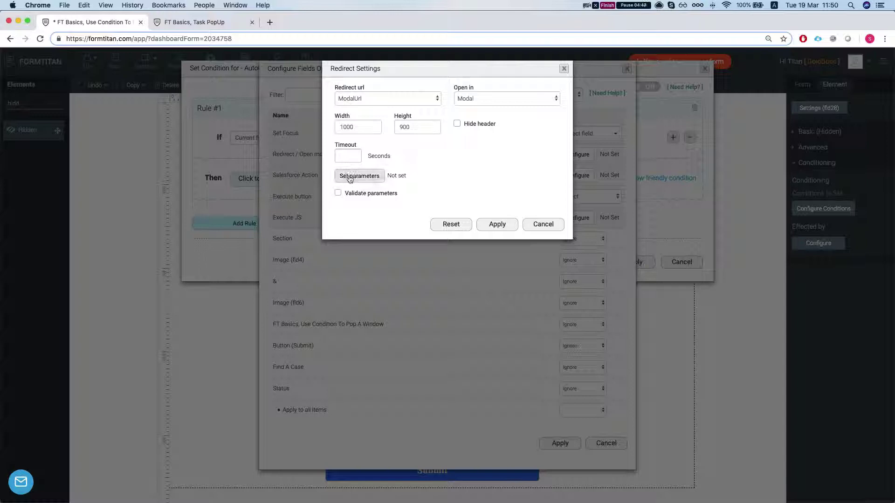
Pass AutoCreatedTaskId to the modal as parameter fld24
left_click(349, 177)
scroll(343, 197, "down", 5)
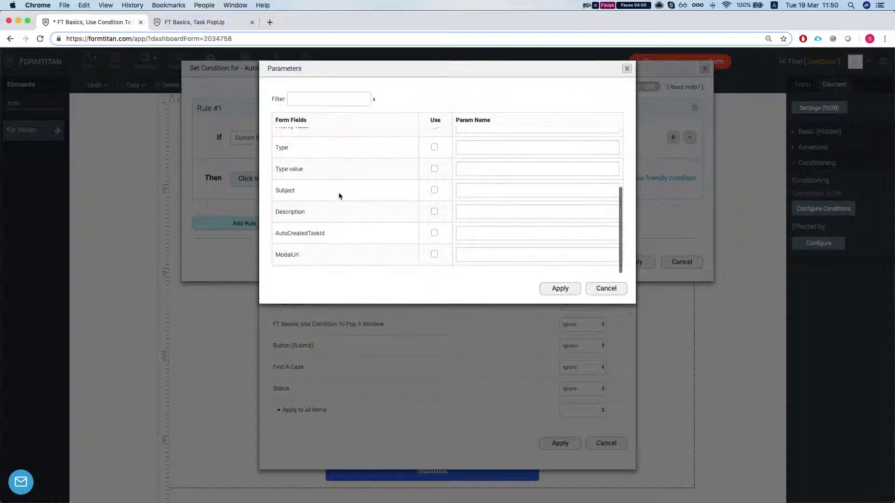
left_click(435, 233)
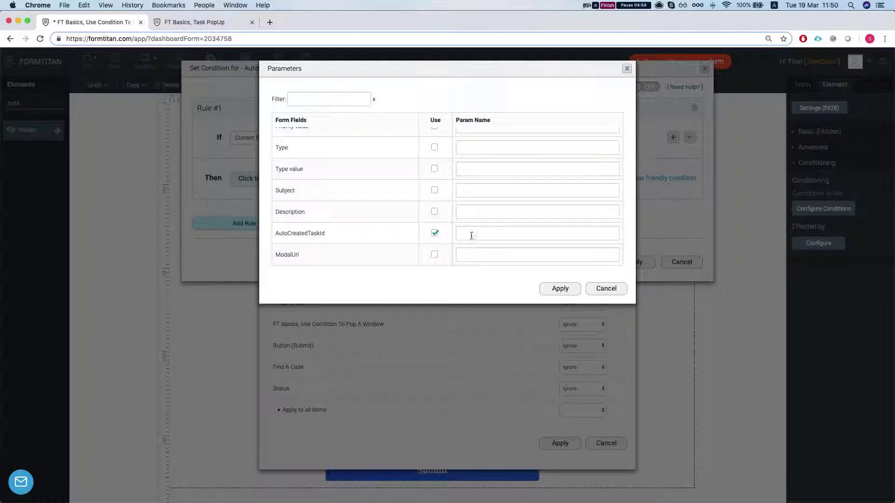
left_click(499, 235)
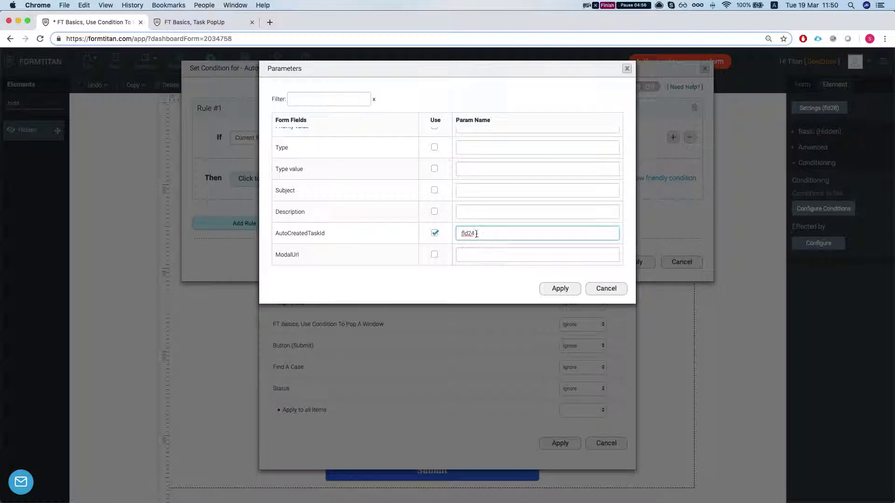
Apply the Parameters, Redirect Settings, field options and Set Condition dialogs
left_click(553, 289)
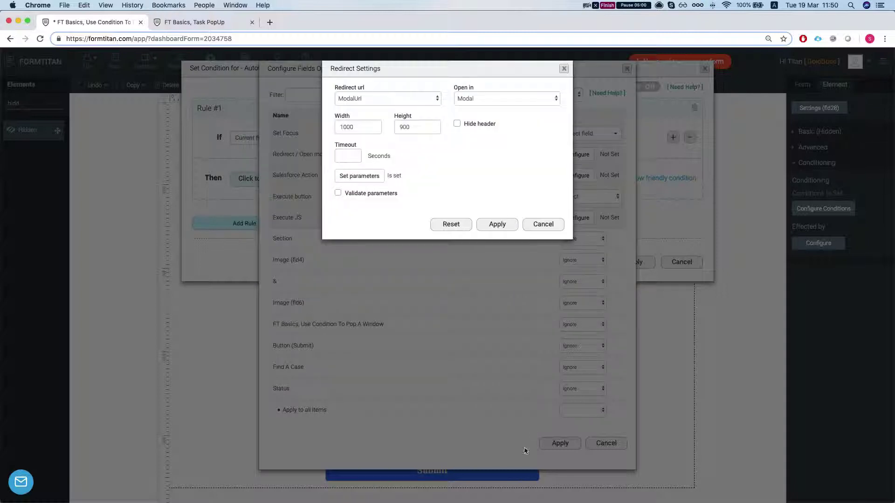
left_click(490, 226)
left_click(561, 443)
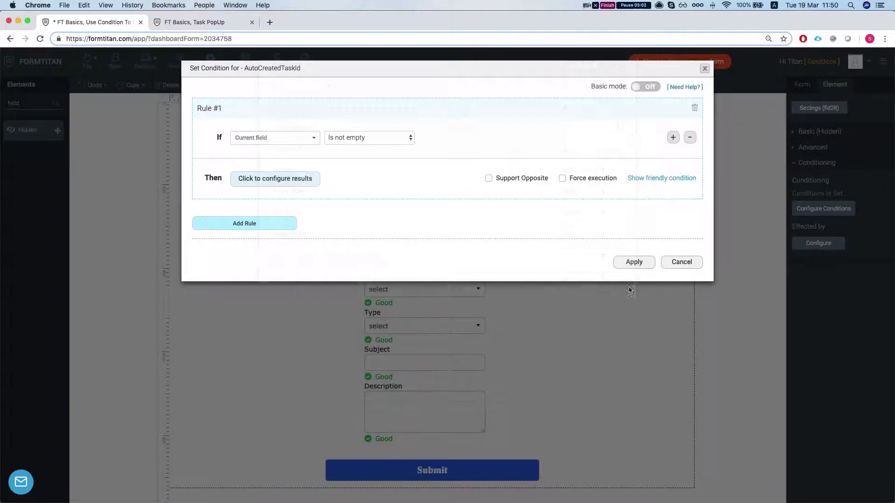
left_click(632, 262)
Save the form, publish it, and open the live form in a new tab
key("super+s")
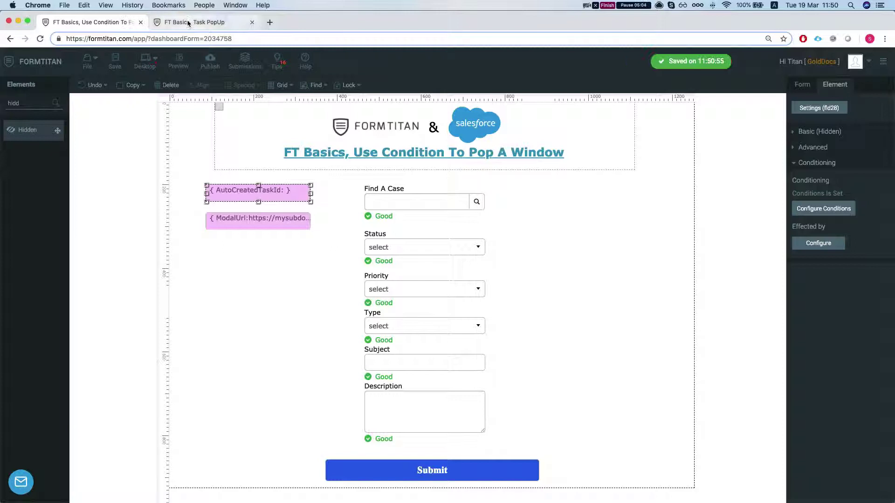
left_click(211, 68)
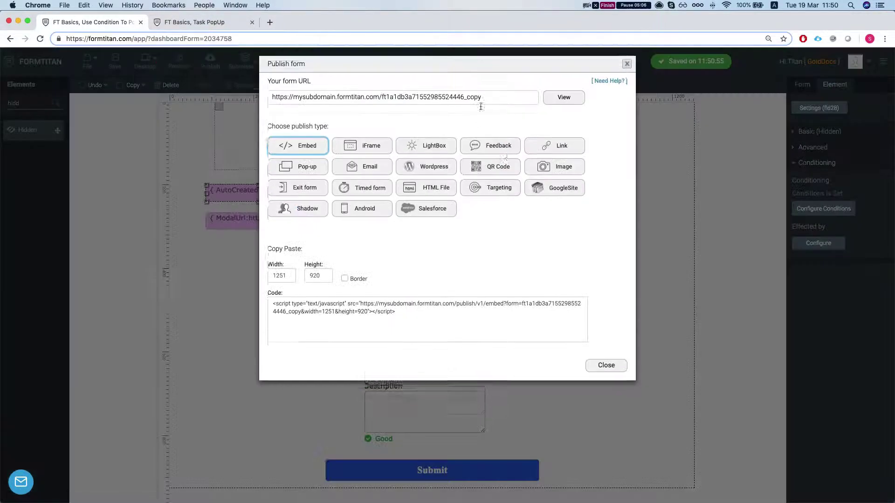
left_click(574, 105)
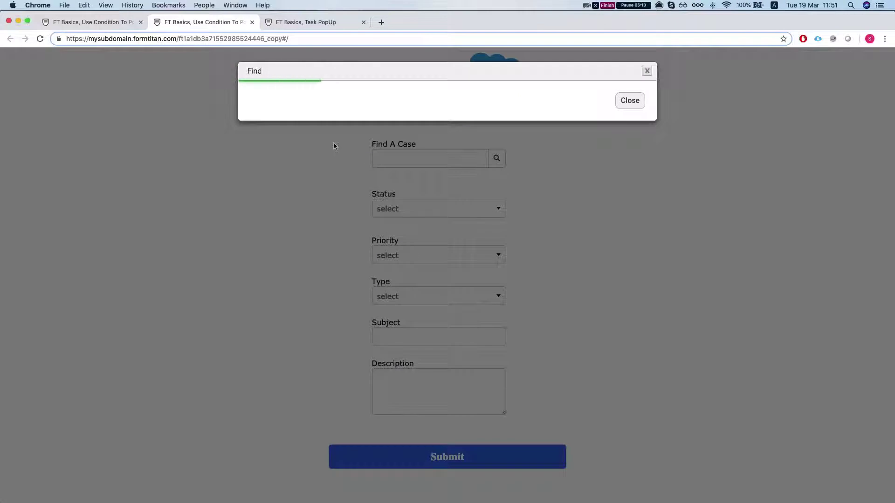
Load case 00001002 into the live form and set its Priority to High
left_click(271, 179)
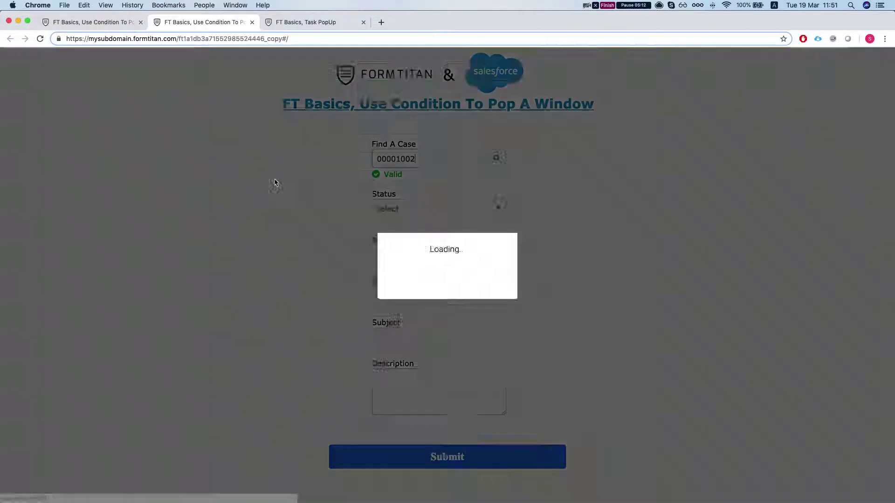
left_click(399, 255)
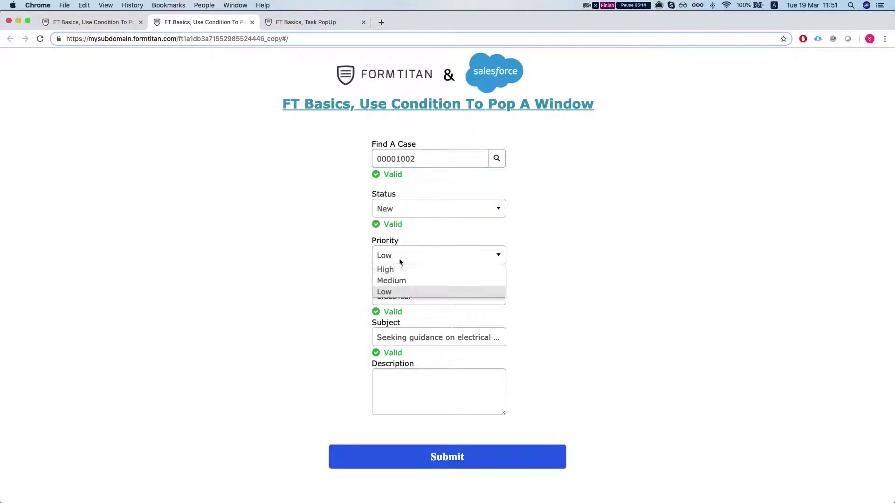
left_click(396, 265)
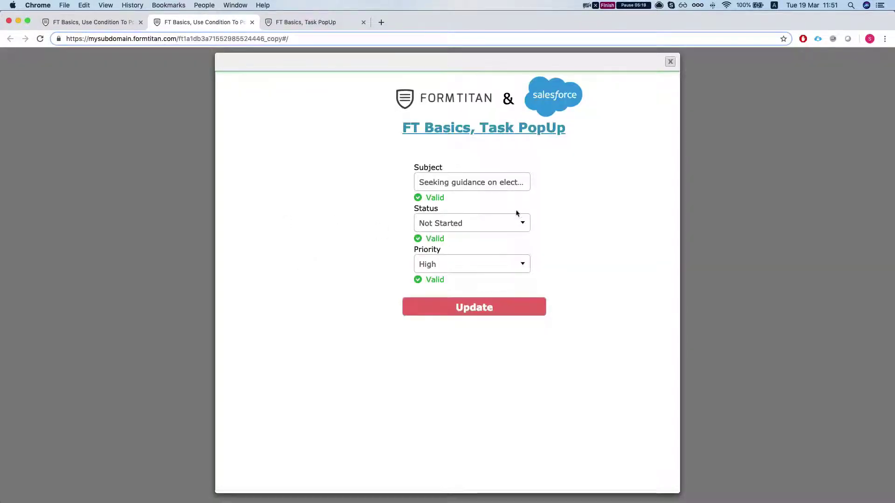
Replace the task's Subject text with 'changed sub'
left_click(451, 186)
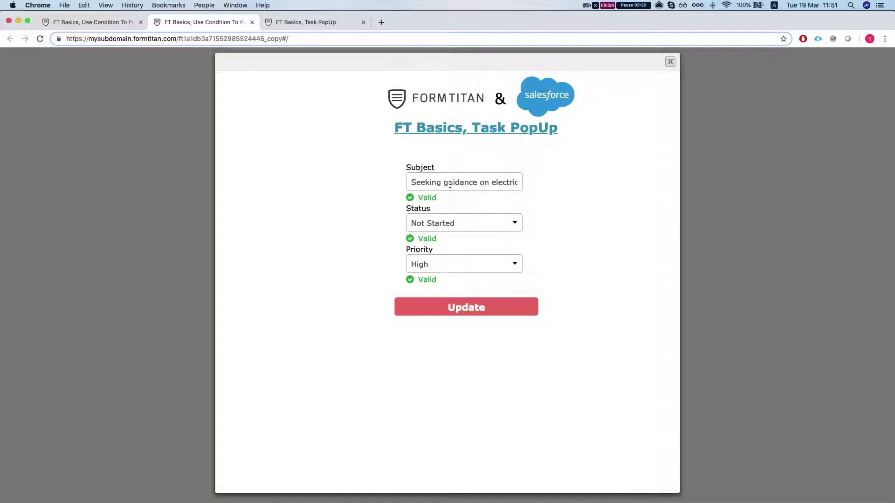
left_click_drag(443, 183, 579, 183)
type("Seeking")
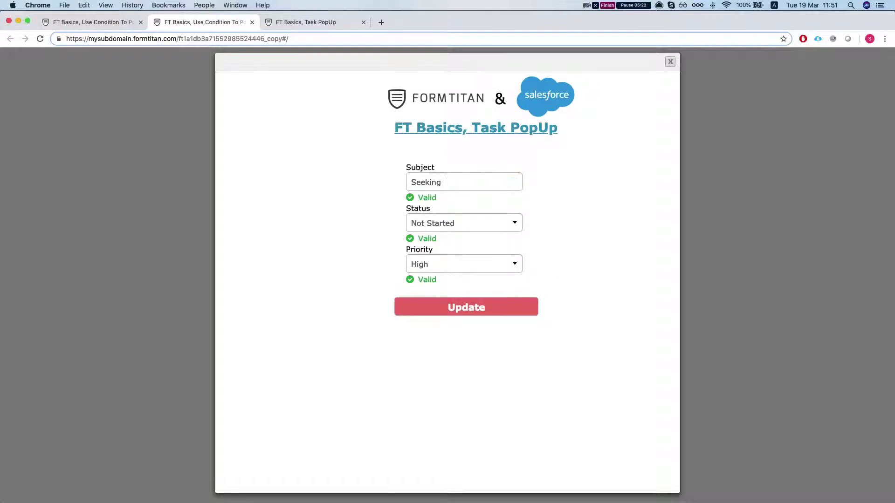
key("BackSpace")
key("BackSpace")
key("BackSpace")
key("BackSpace")
key("BackSpace")
key("BackSpace")
key("BackSpace")
key("BackSpace")
Set the task Status to In Progress and Priority to Normal, and save the update
left_click(509, 220)
left_click(460, 255)
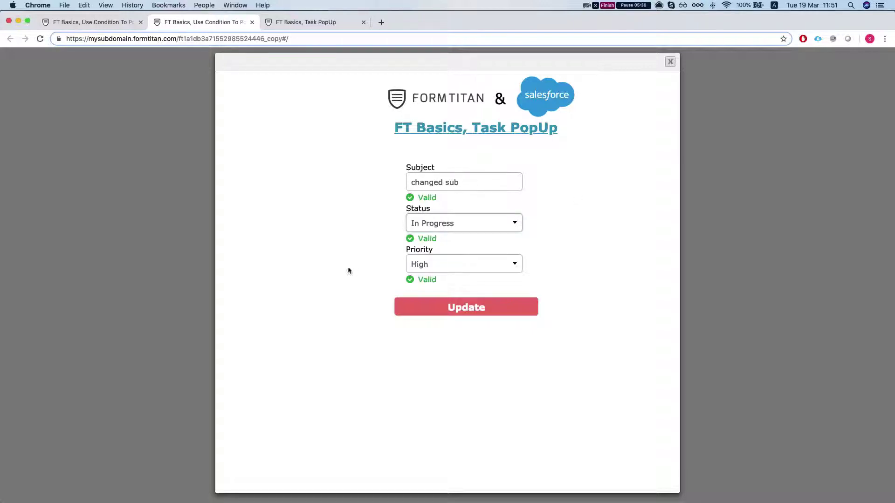
left_click(462, 265)
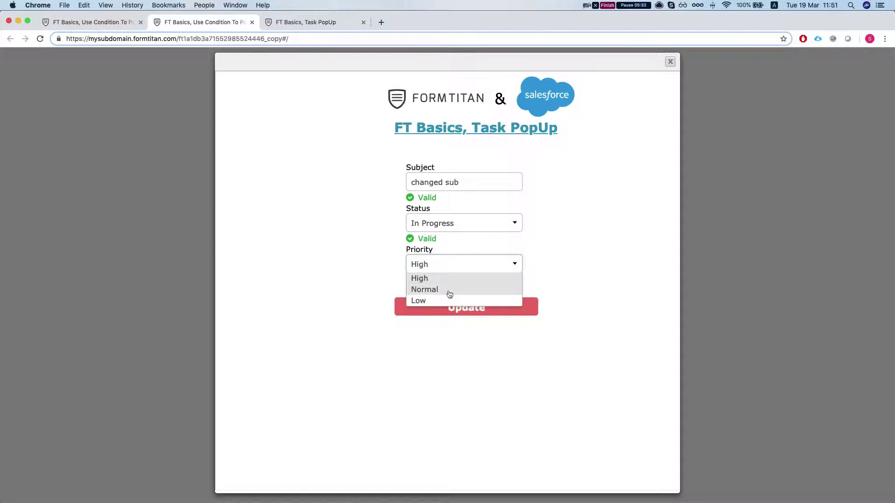
left_click(450, 291)
left_click(473, 312)
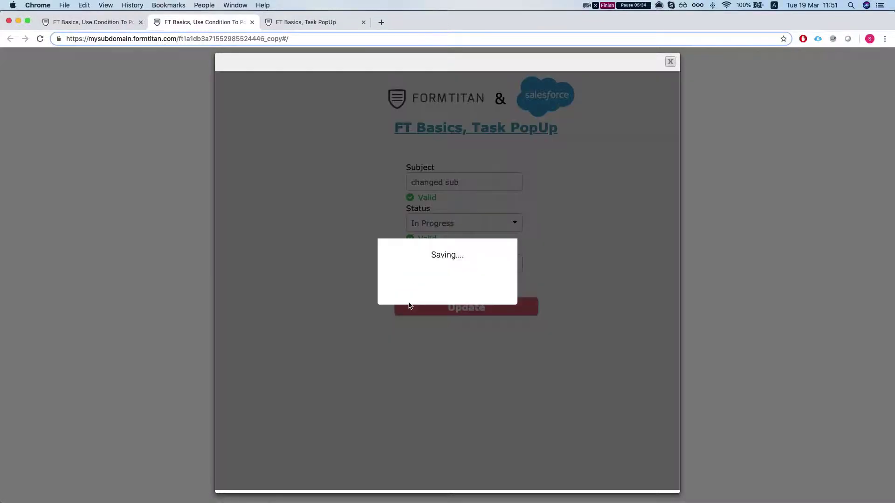